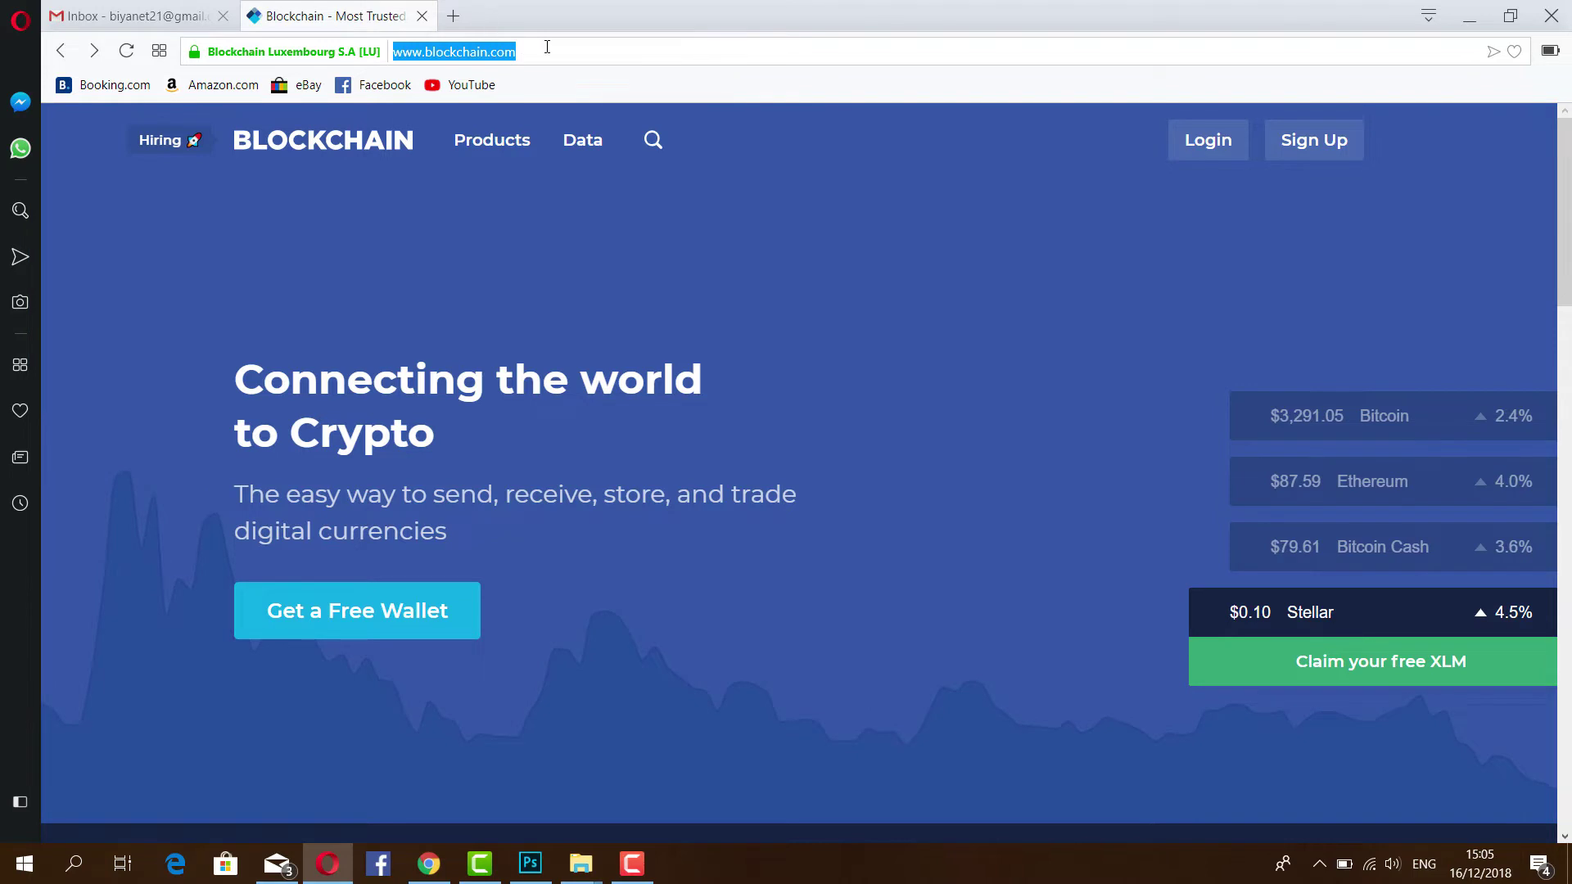
Open Blockchain.com's Create Your Wallet sign-up form via Get a Free Wallet
left_click(549, 50)
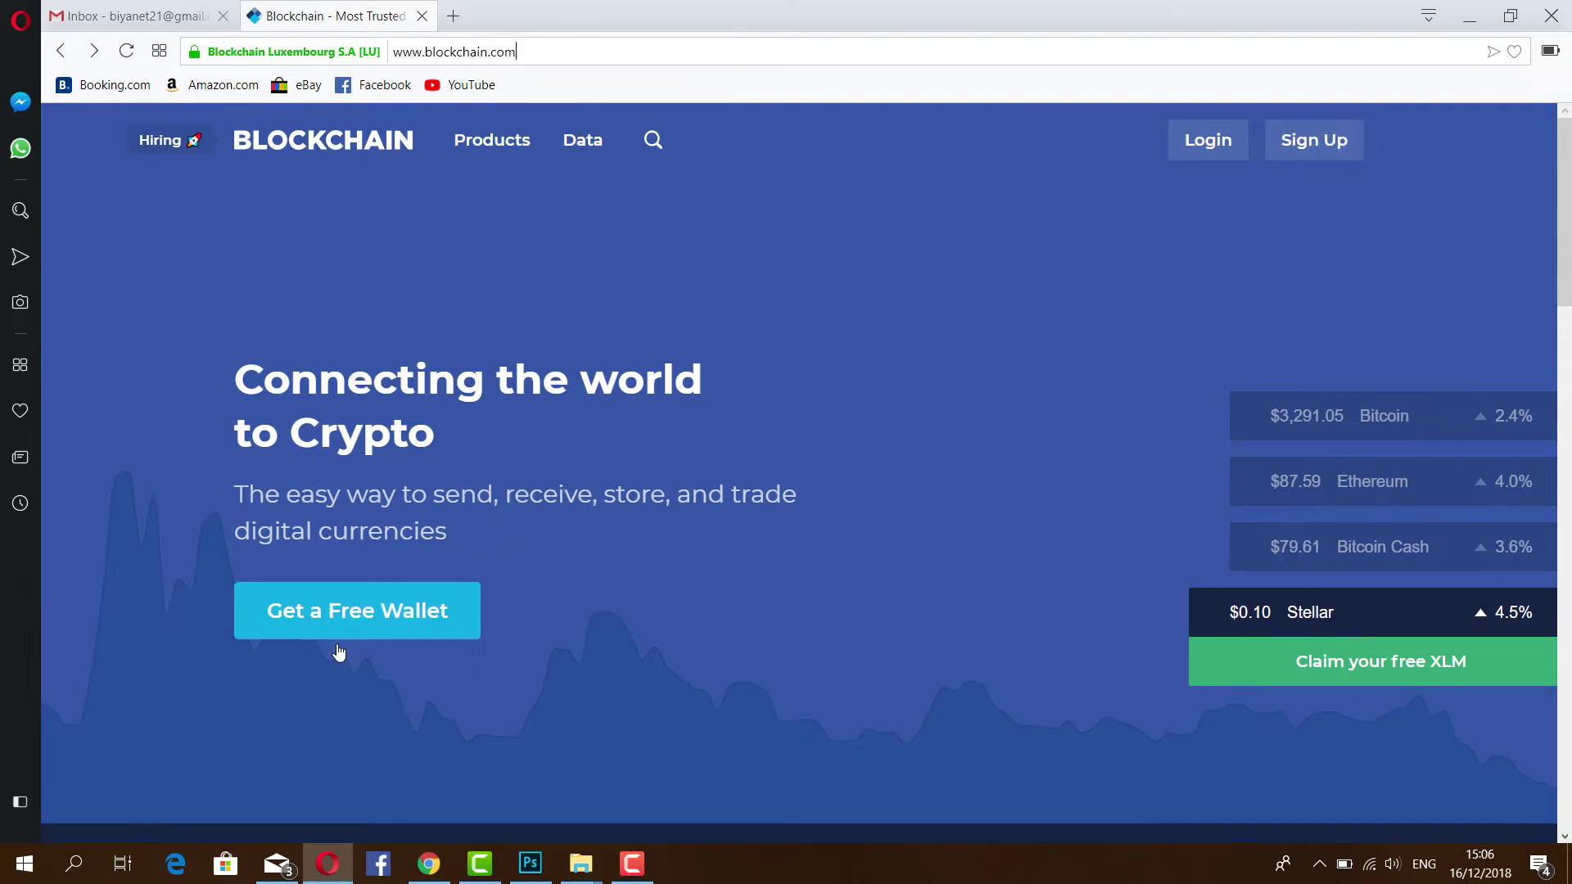
left_click(389, 609)
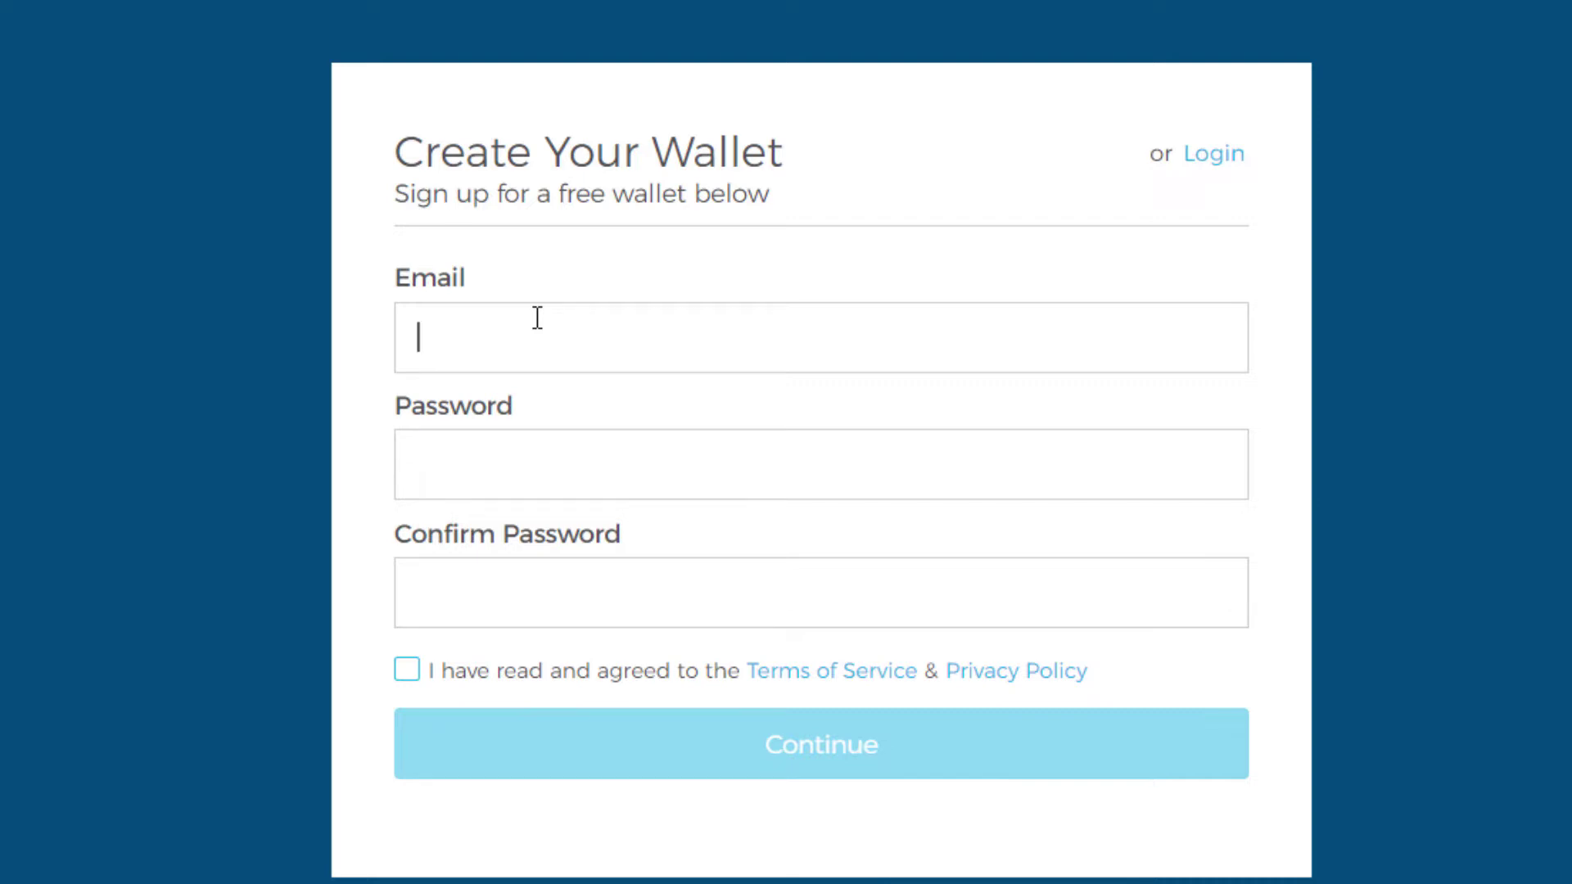
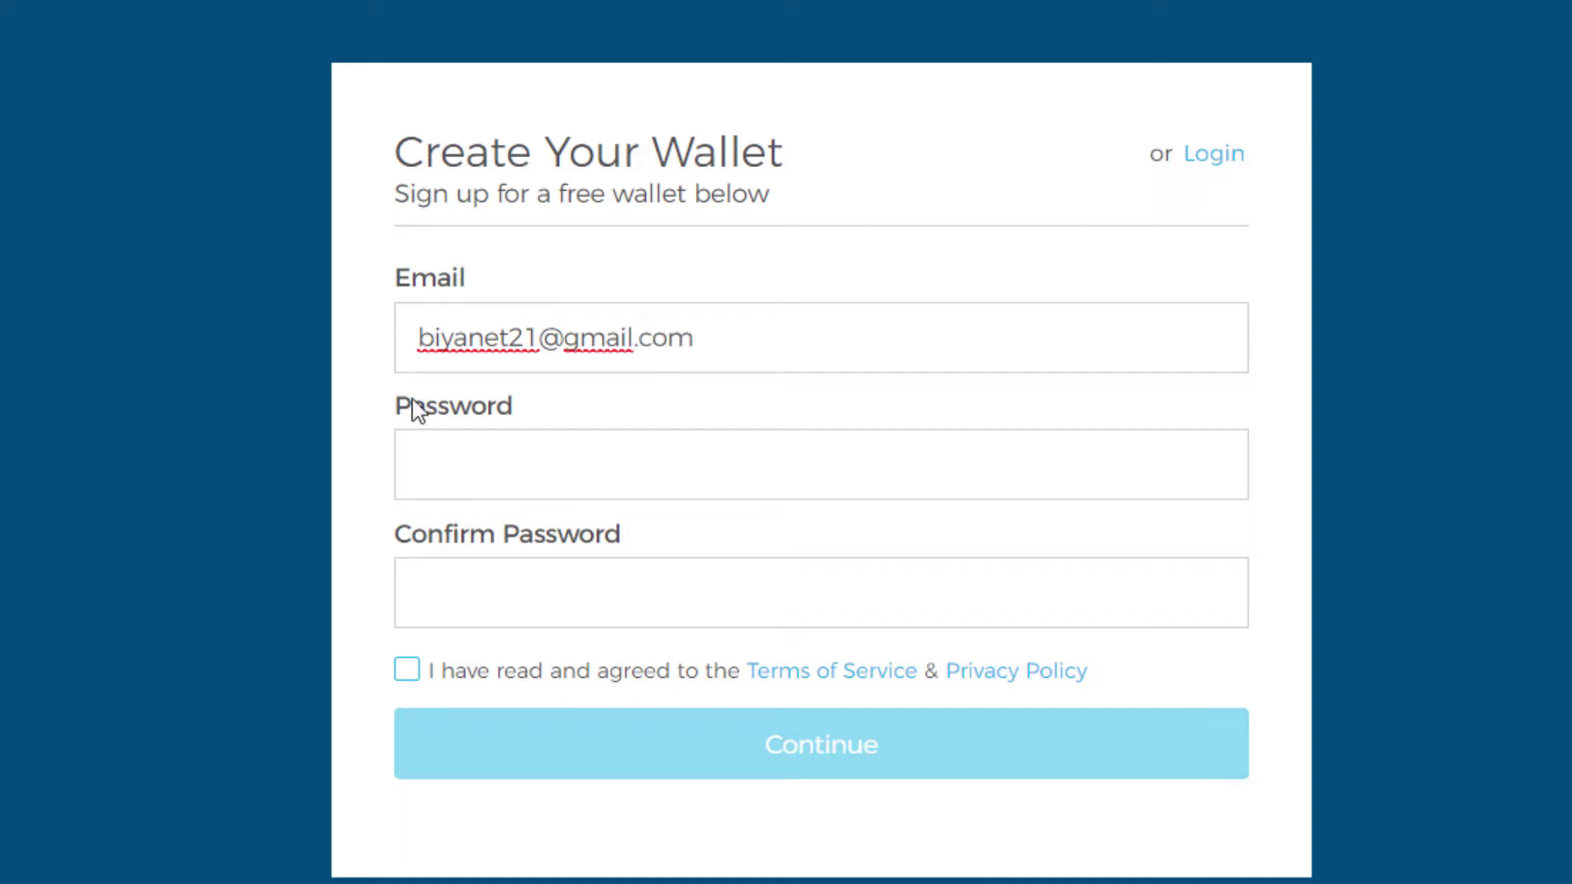
Enter the account e-mail and a matching password, accept the Terms, and create the wallet
left_click(481, 472)
type("•••••••••••")
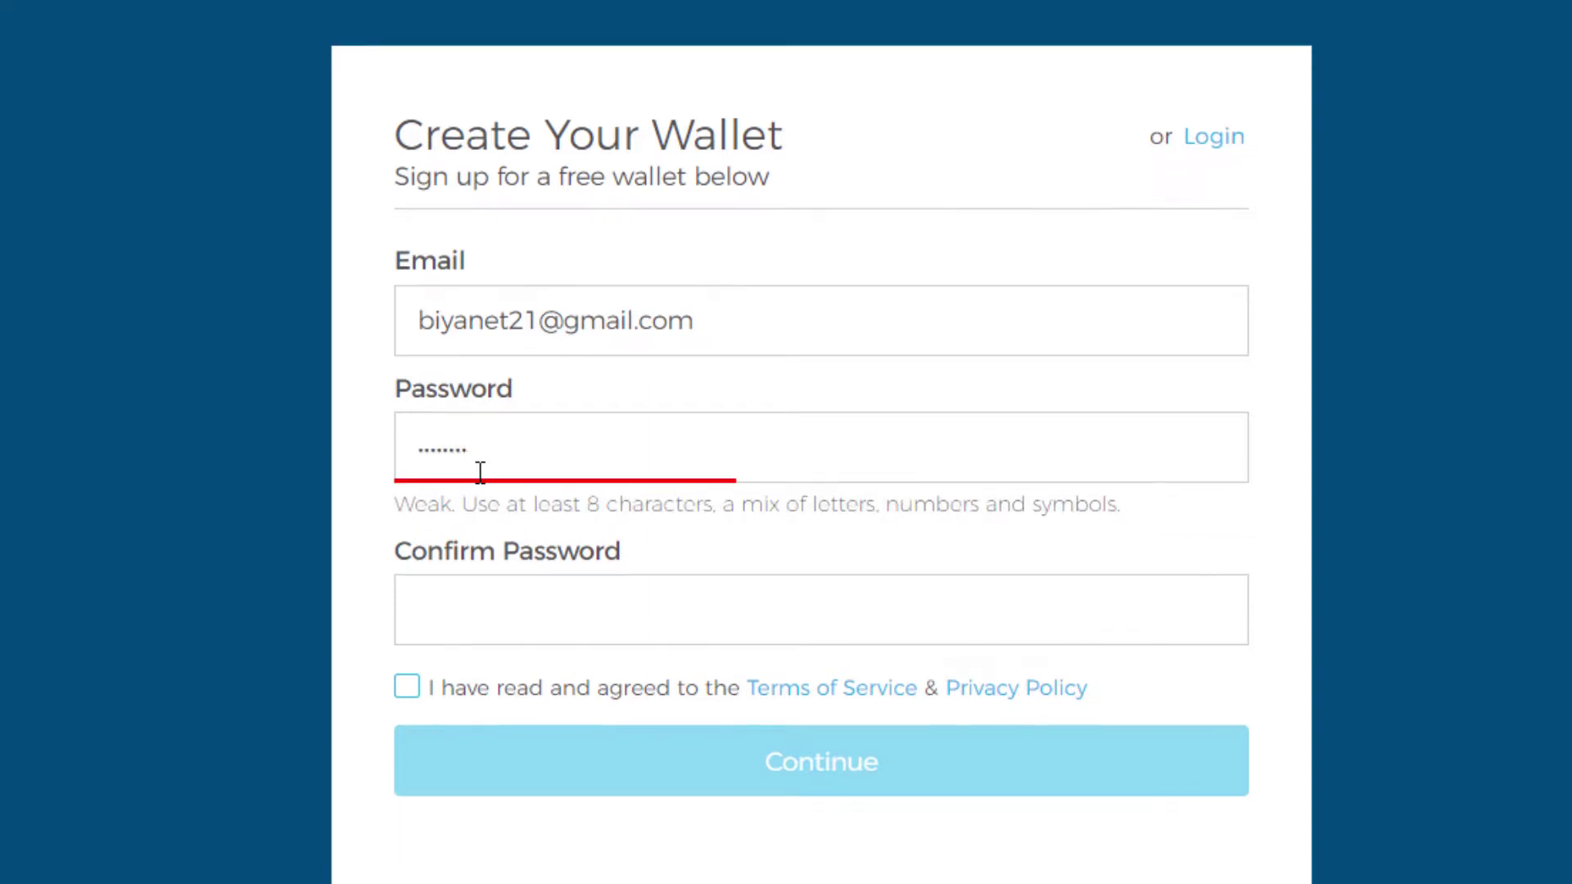
type("•••")
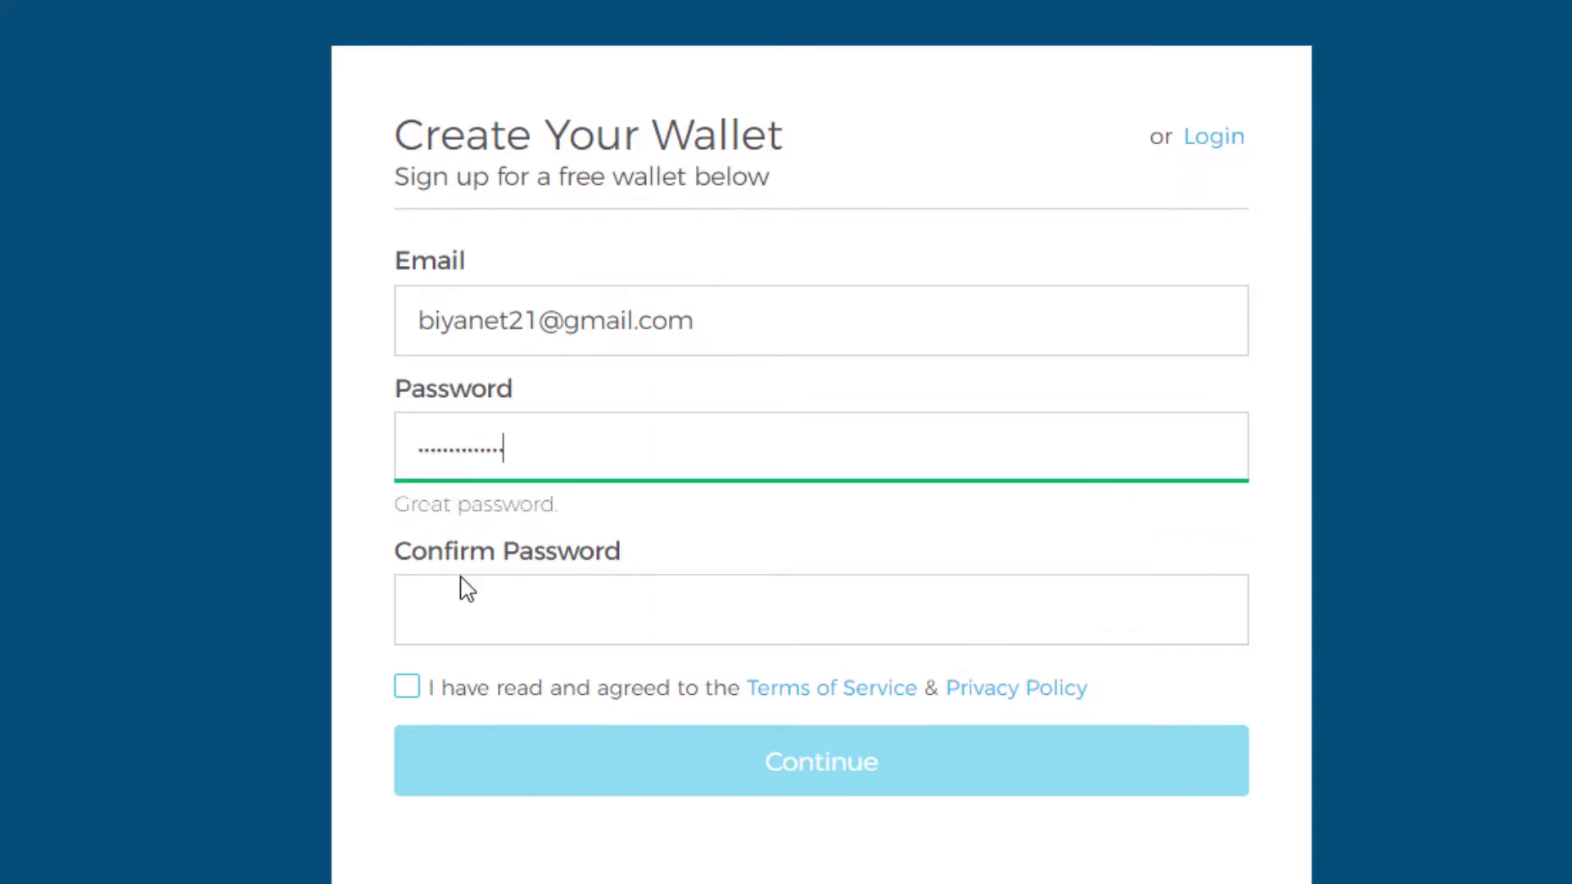
left_click(467, 604)
type("••••••••••••••")
left_click(407, 687)
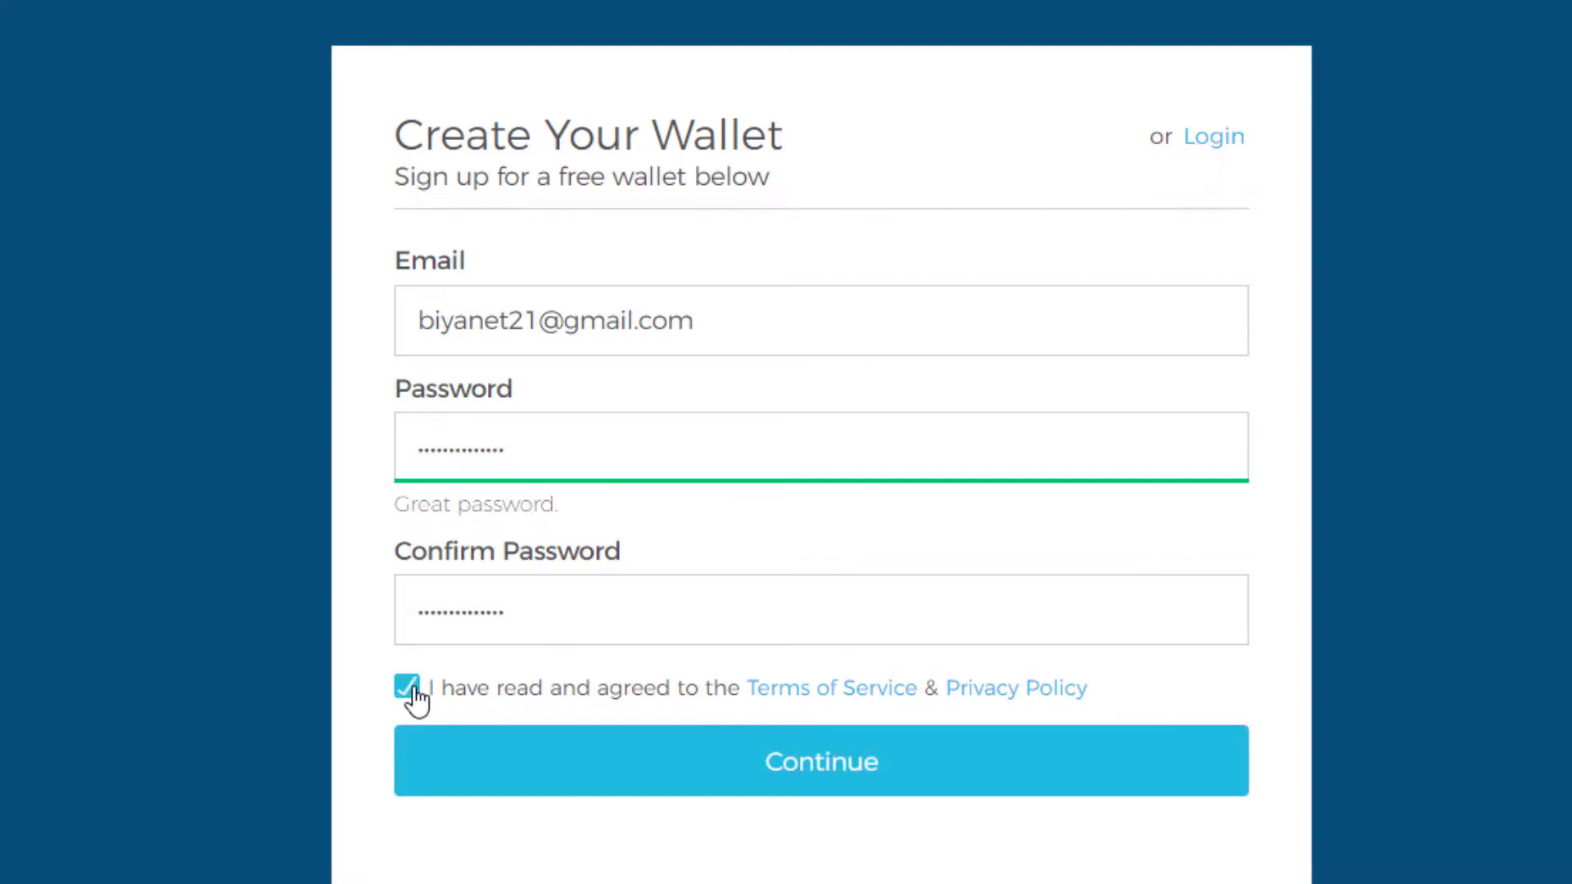
left_click(812, 784)
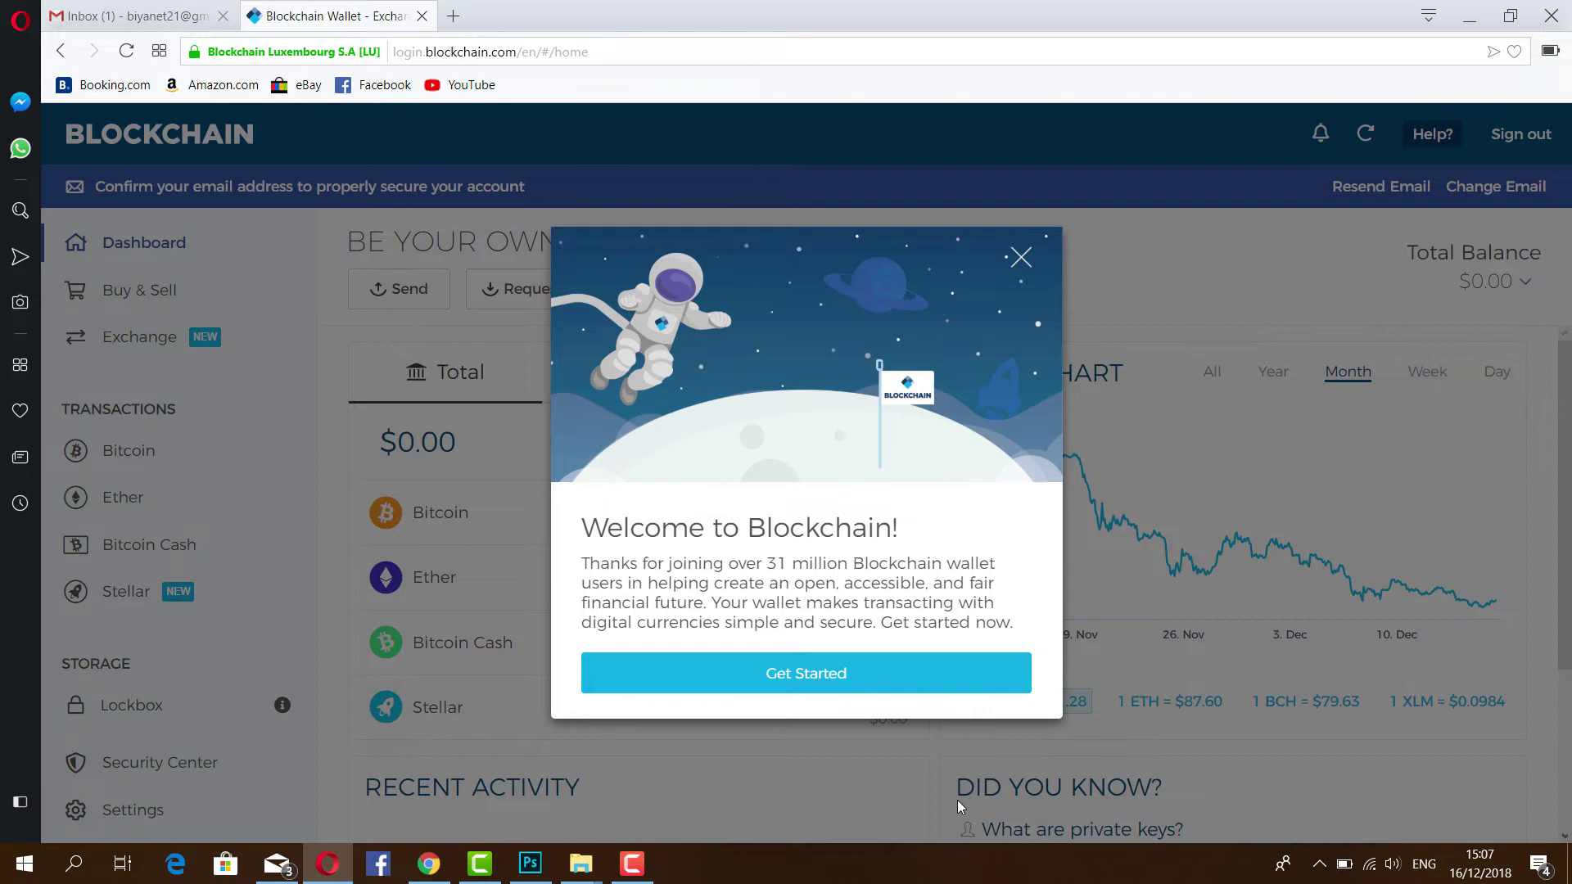
Dismiss the Welcome to Blockchain message to reveal the $0.00 balances dashboard
left_click(790, 675)
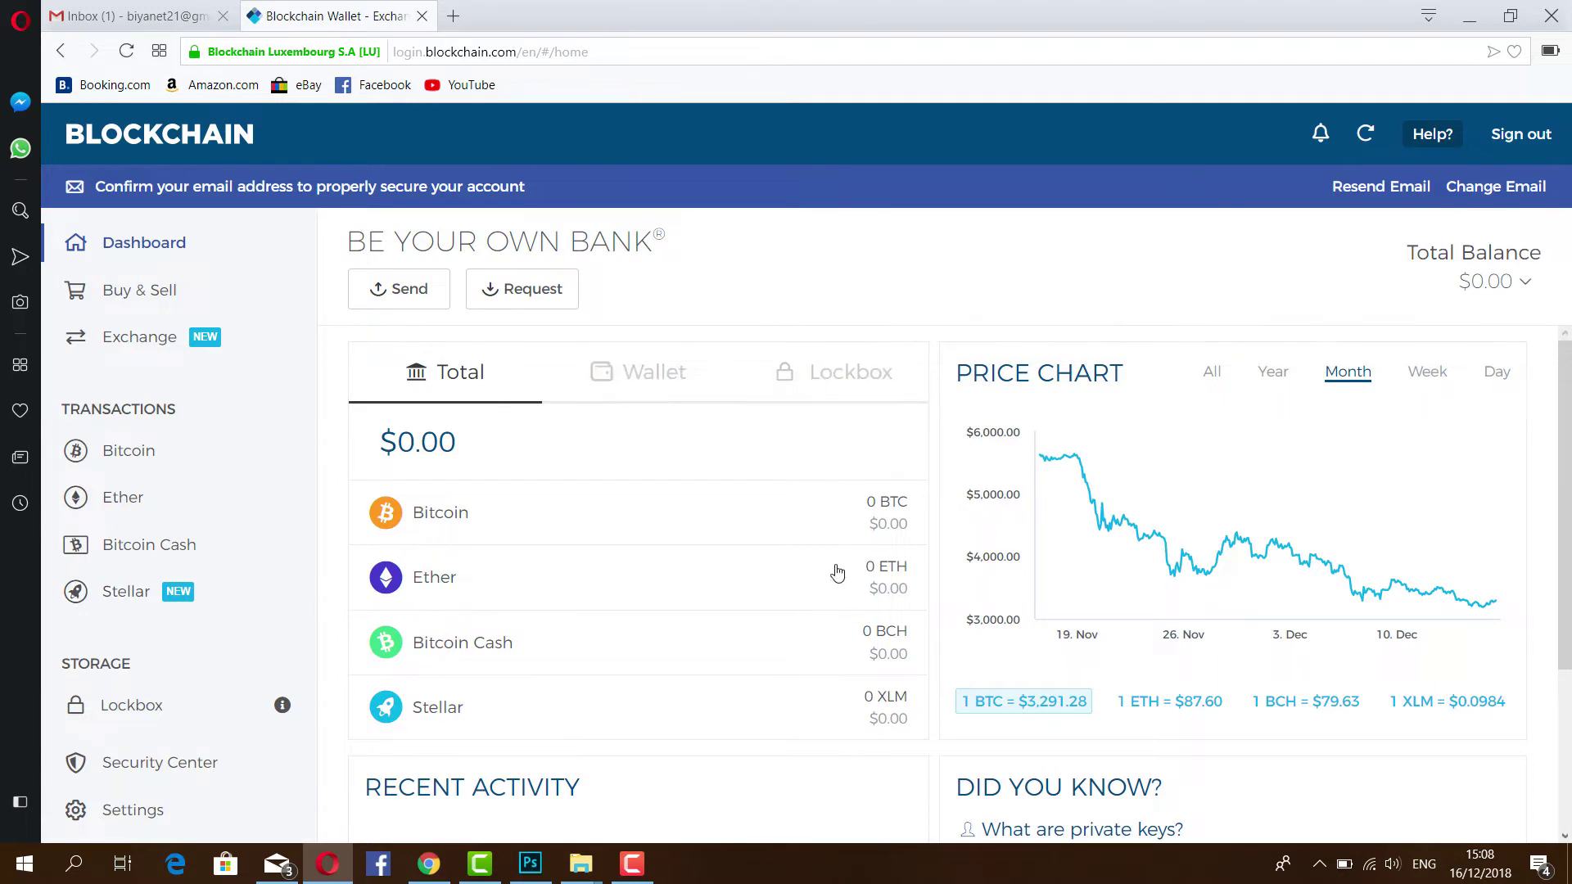
Open the Security Center's three setup steps, then switch to the Gmail inbox tab
left_click(188, 771)
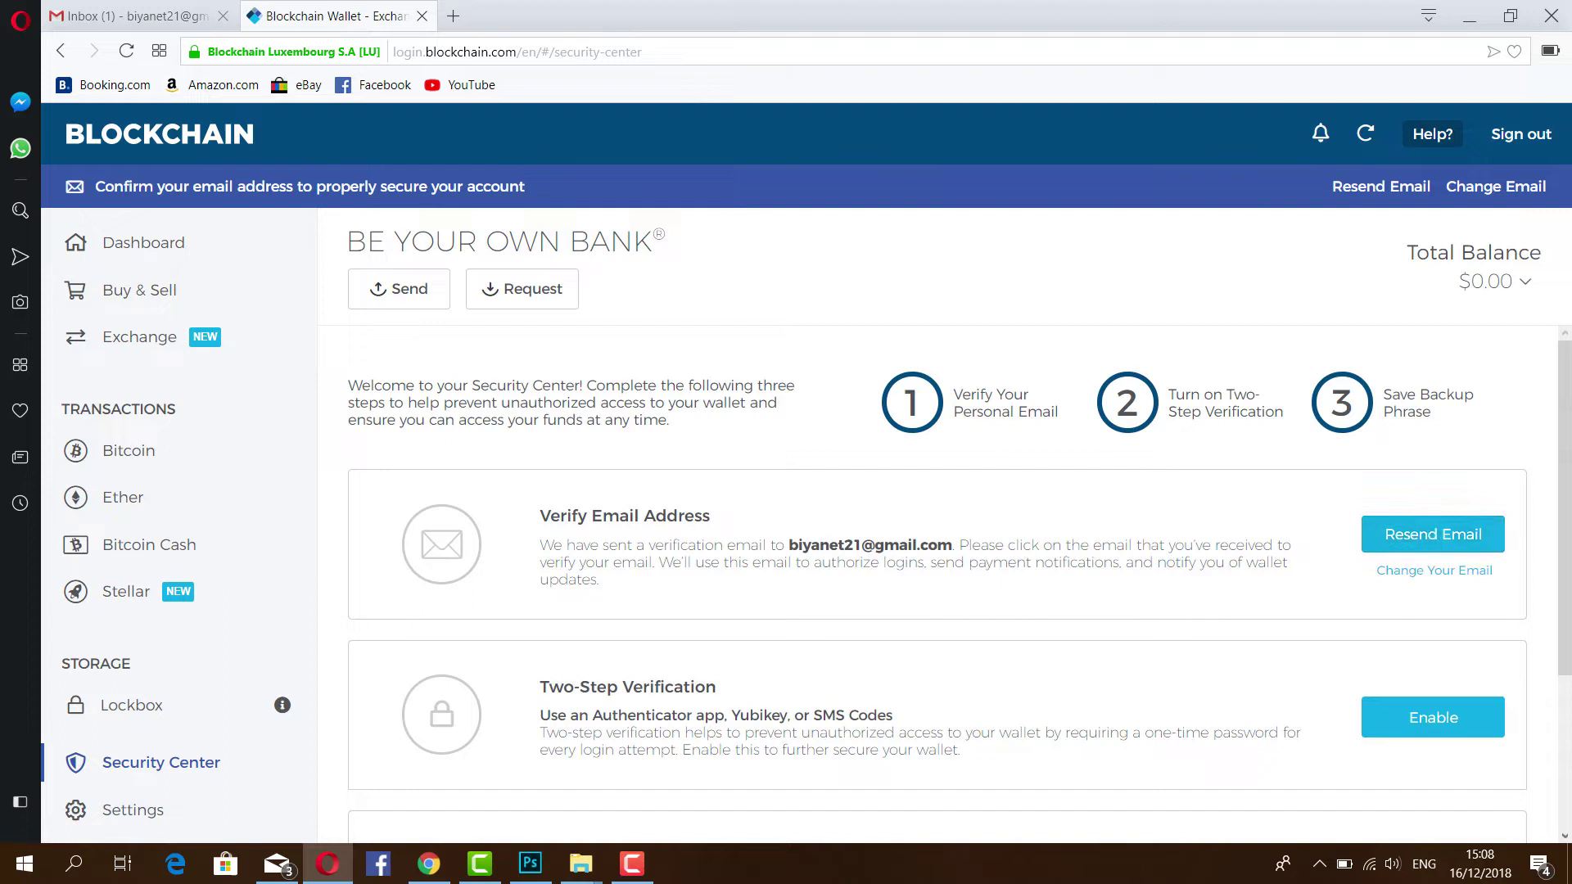
left_click(118, 18)
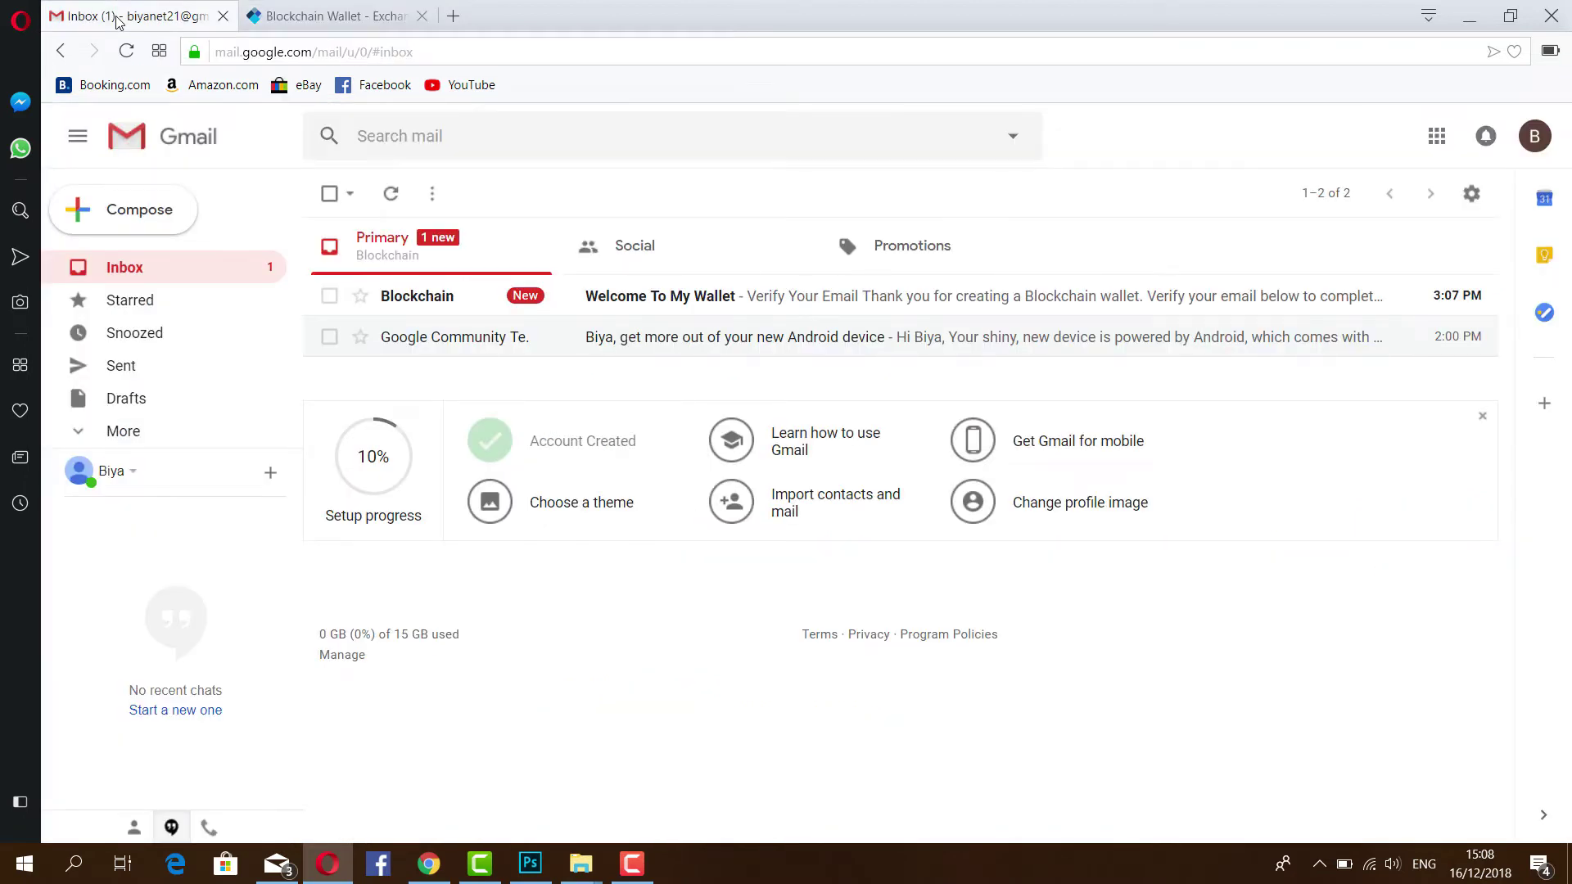
Confirm 'YES, THIS IS MY EMAIL' in the Welcome To My Wallet message
left_click(731, 301)
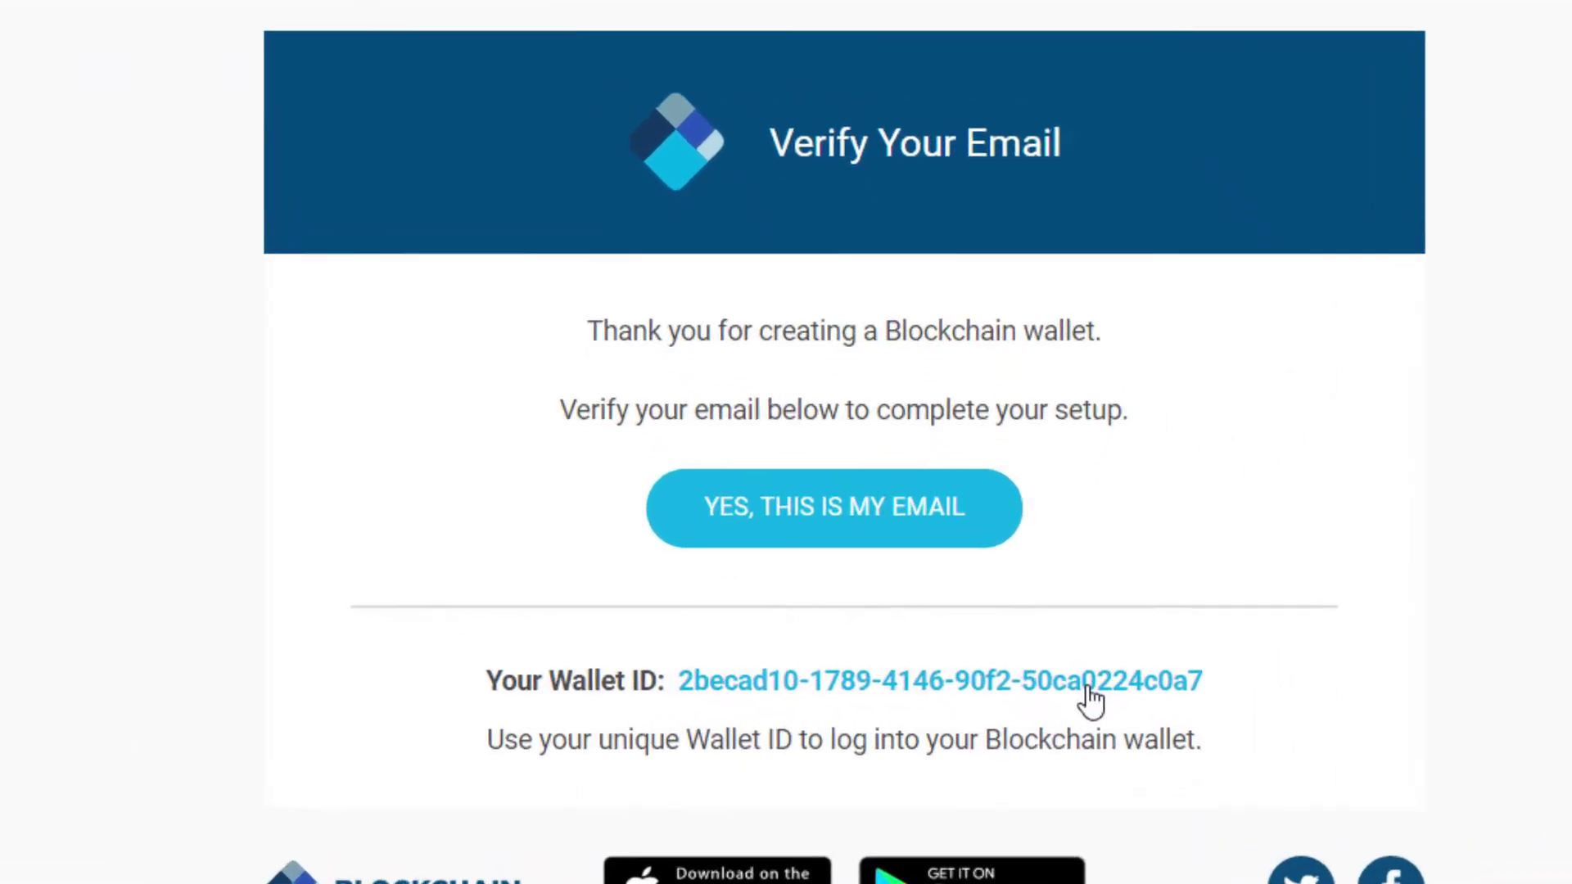
left_click(823, 509)
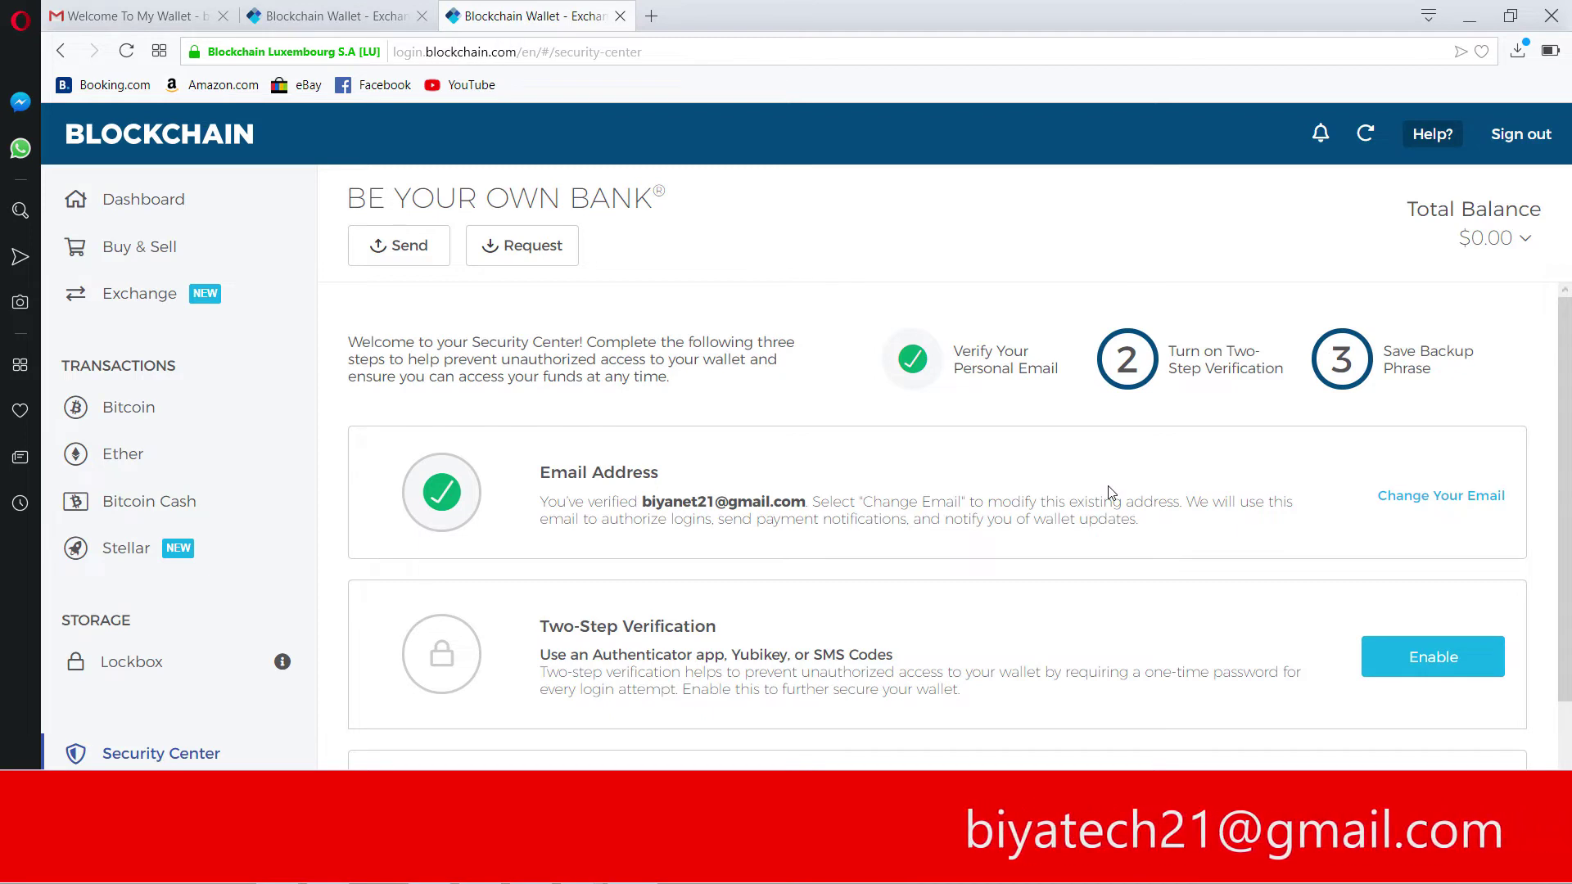
left_click(134, 18)
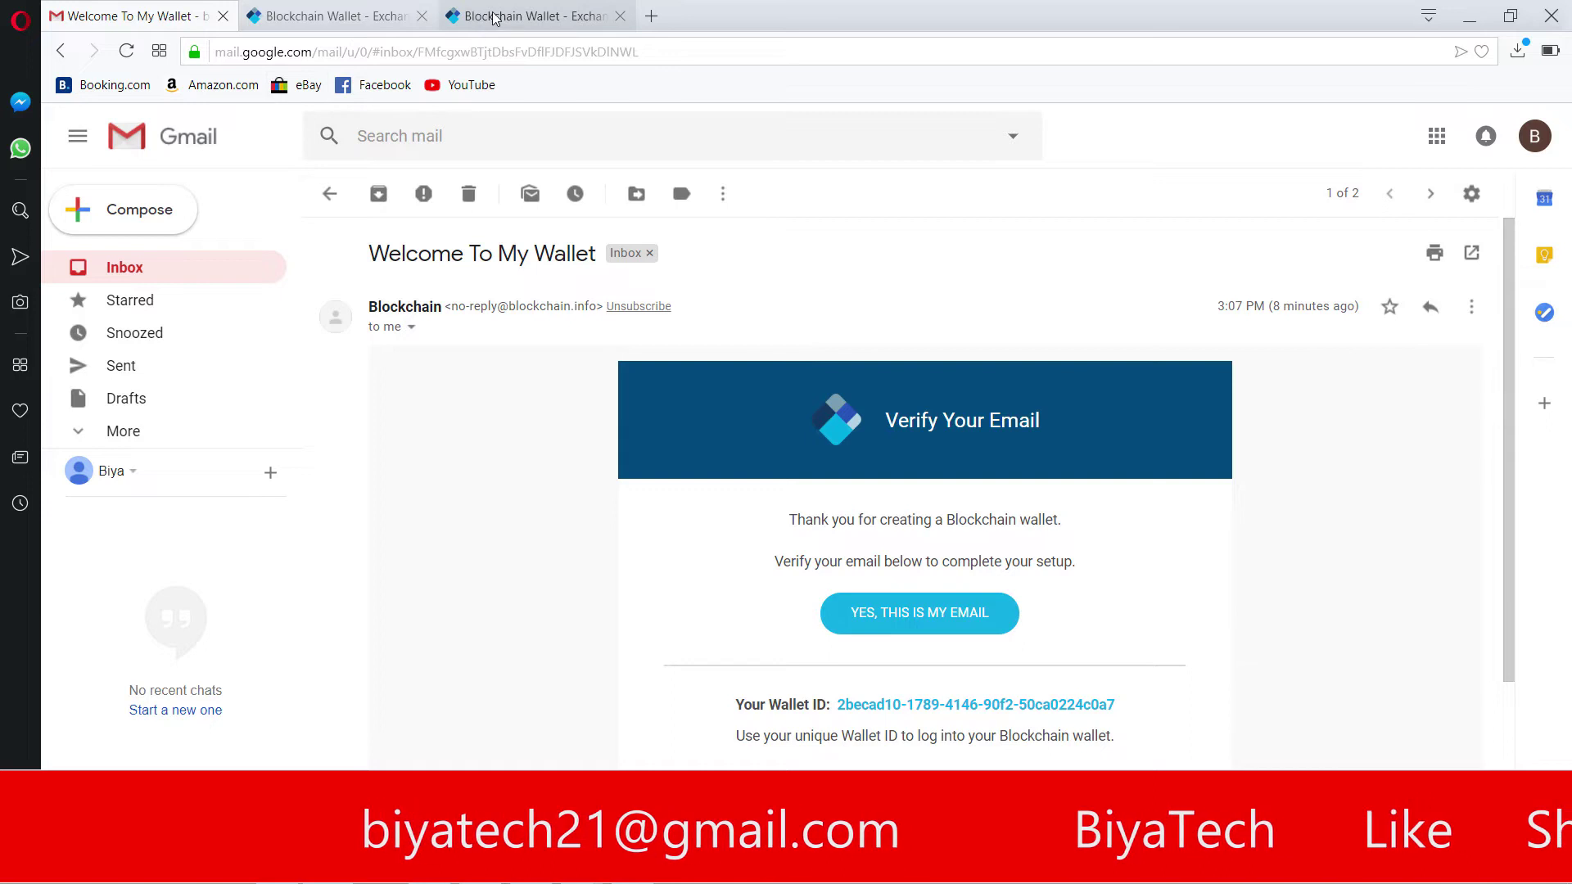
Back in Security Center, enable Two-Step Verification to see the method choices
left_click(495, 18)
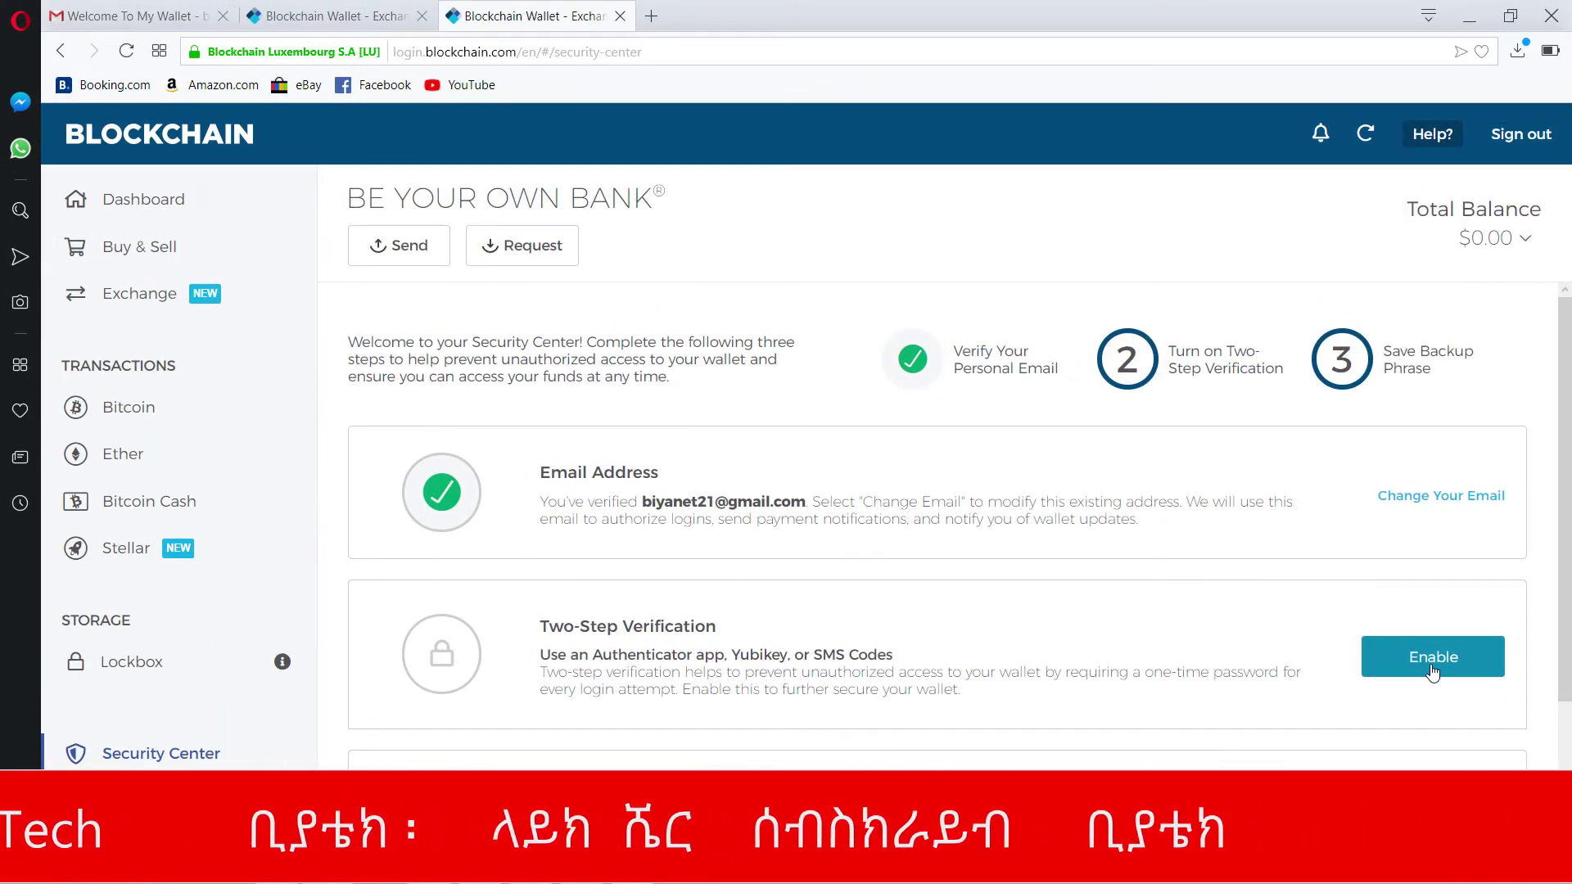
left_click(1431, 664)
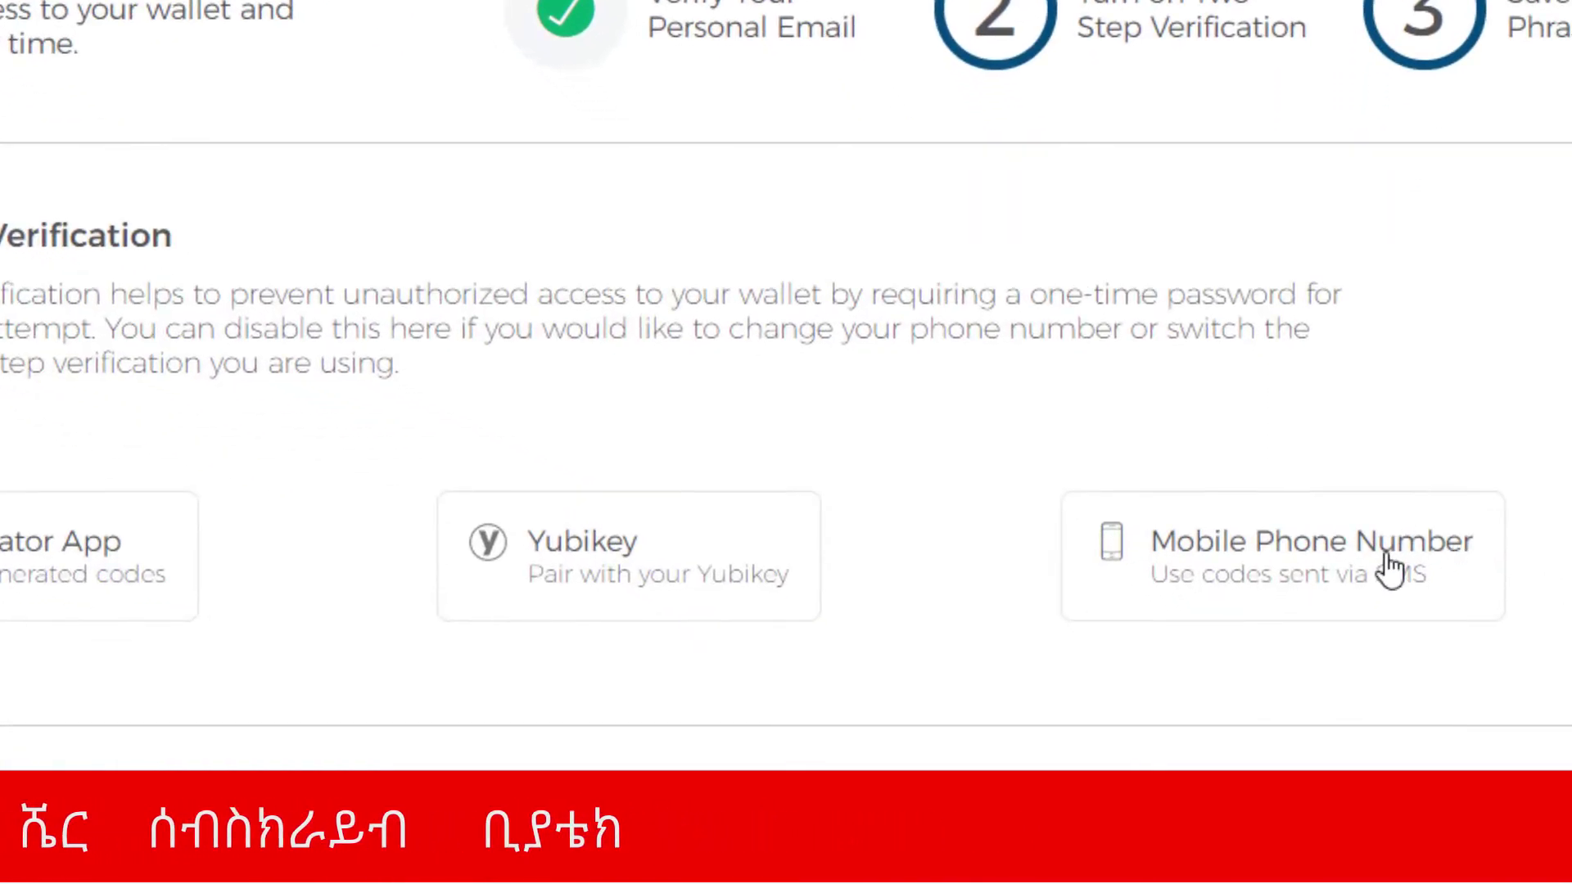
Choose Mobile Phone Number verification, request an SMS code, and submit the received code
left_click(1389, 571)
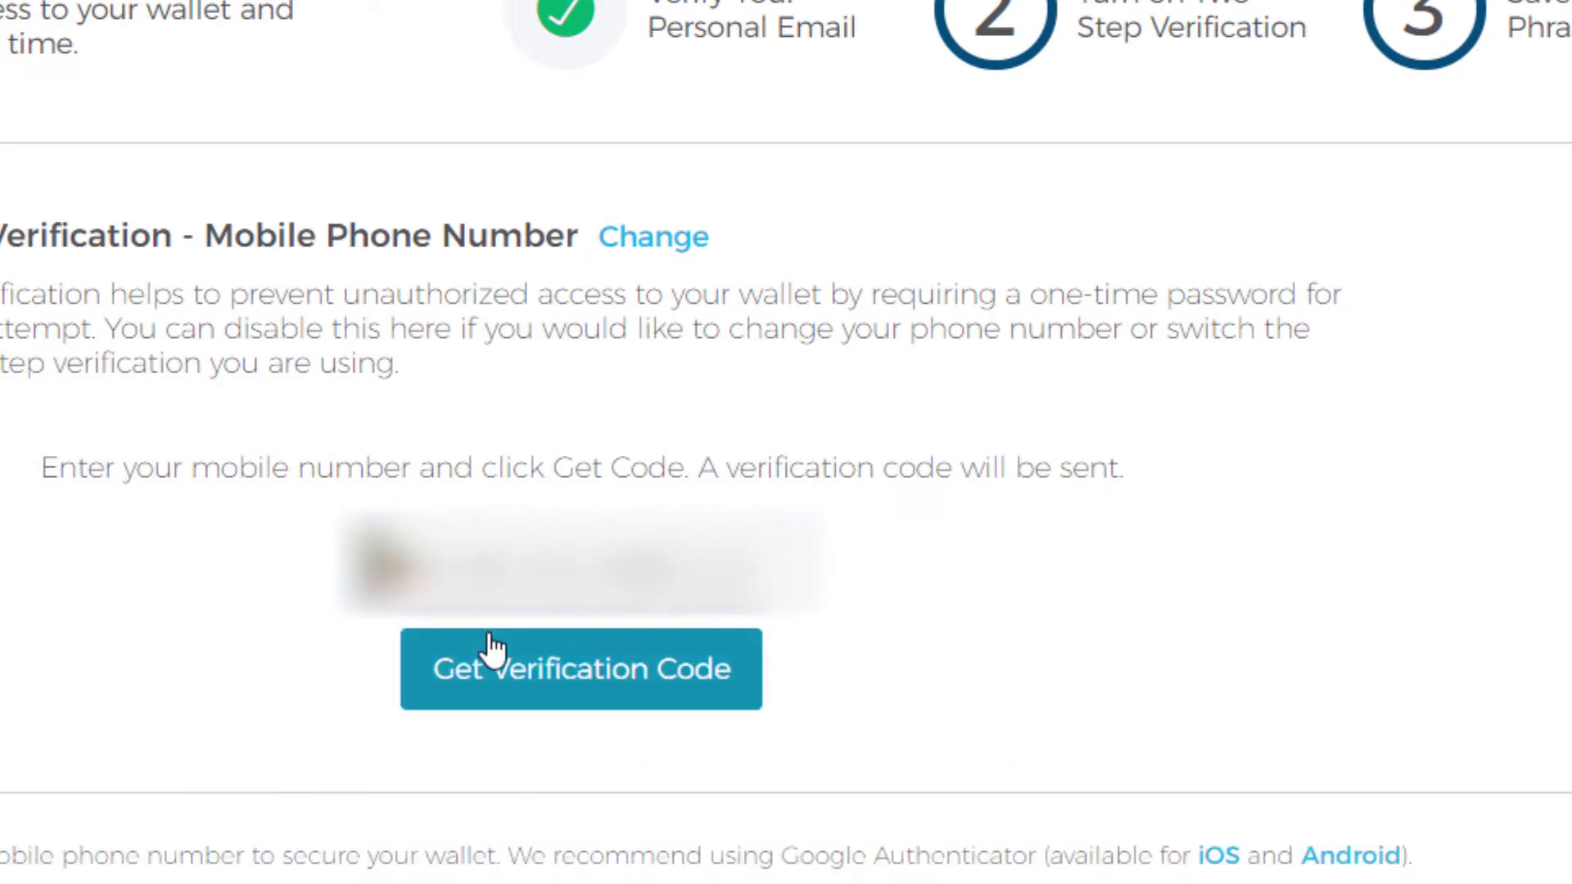
left_click(532, 692)
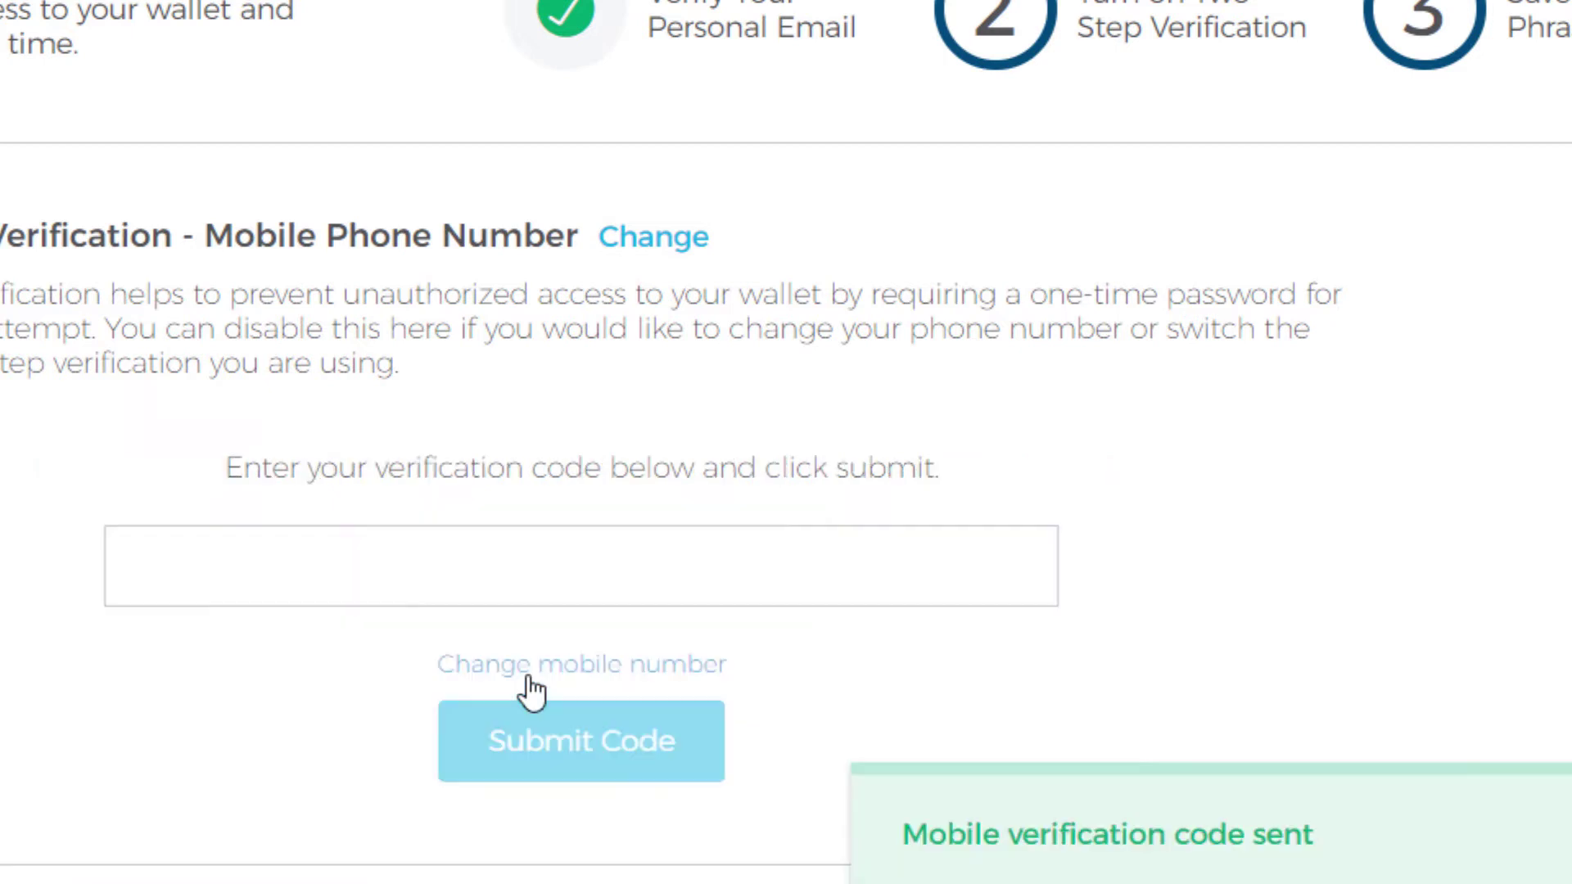
left_click(440, 560)
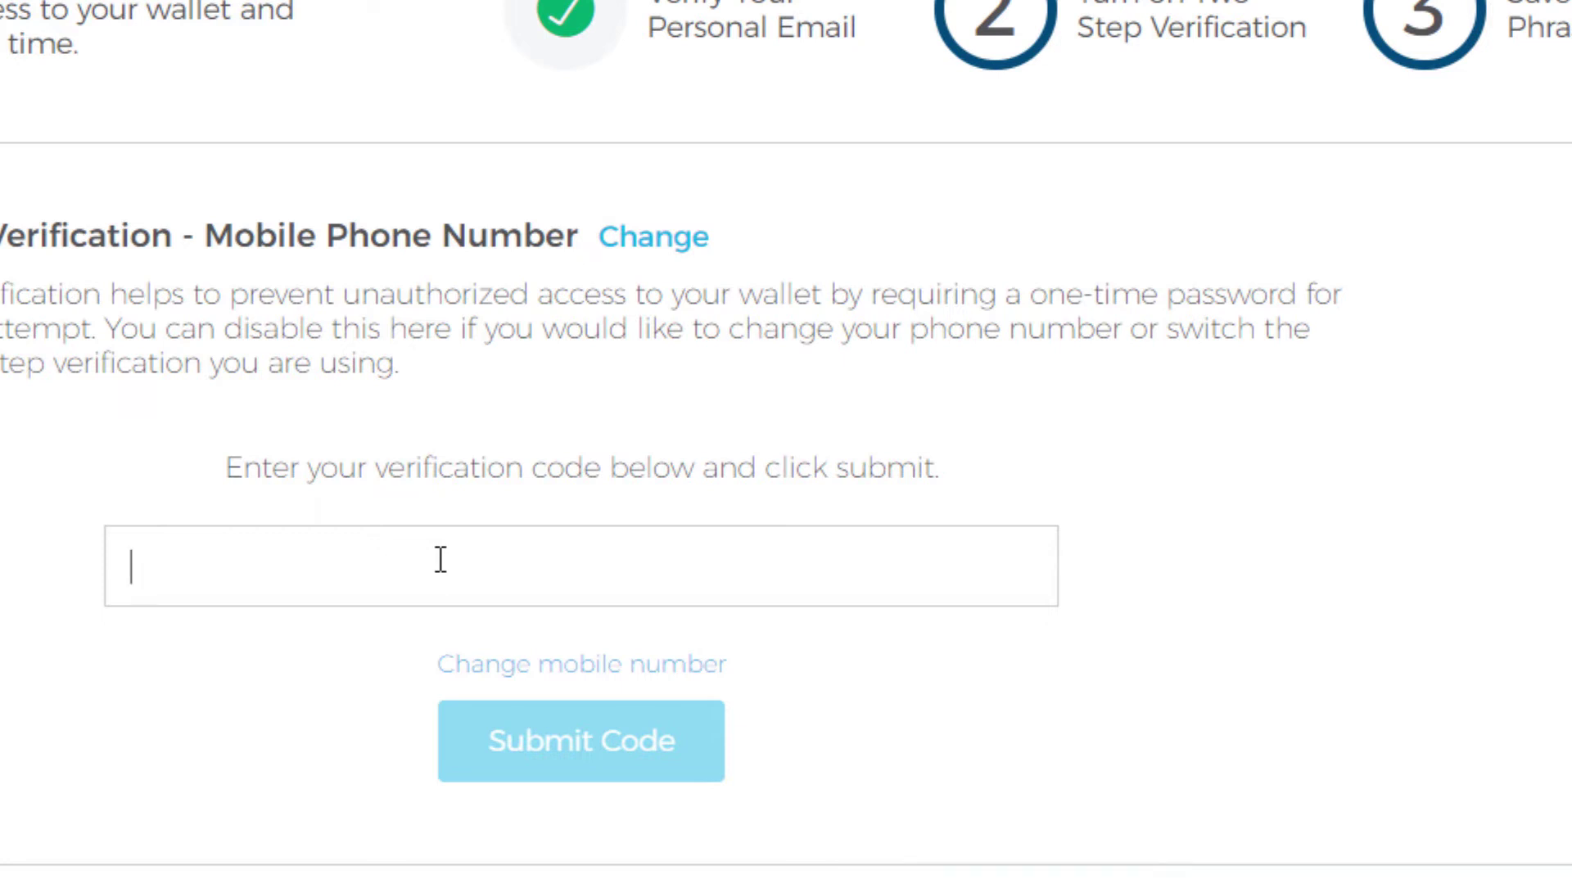
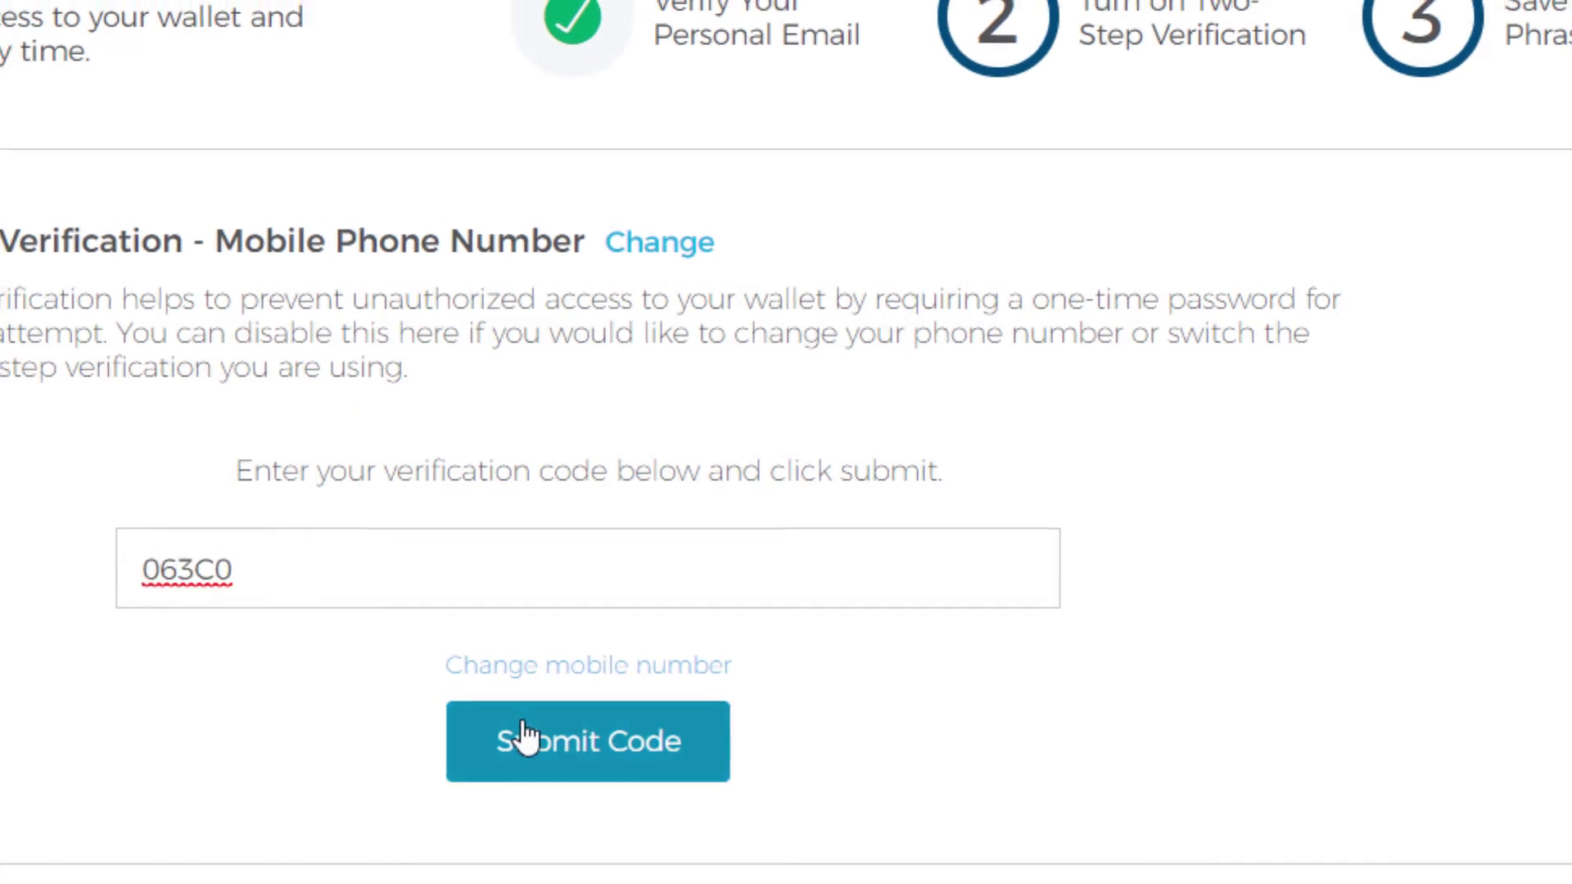
left_click(517, 741)
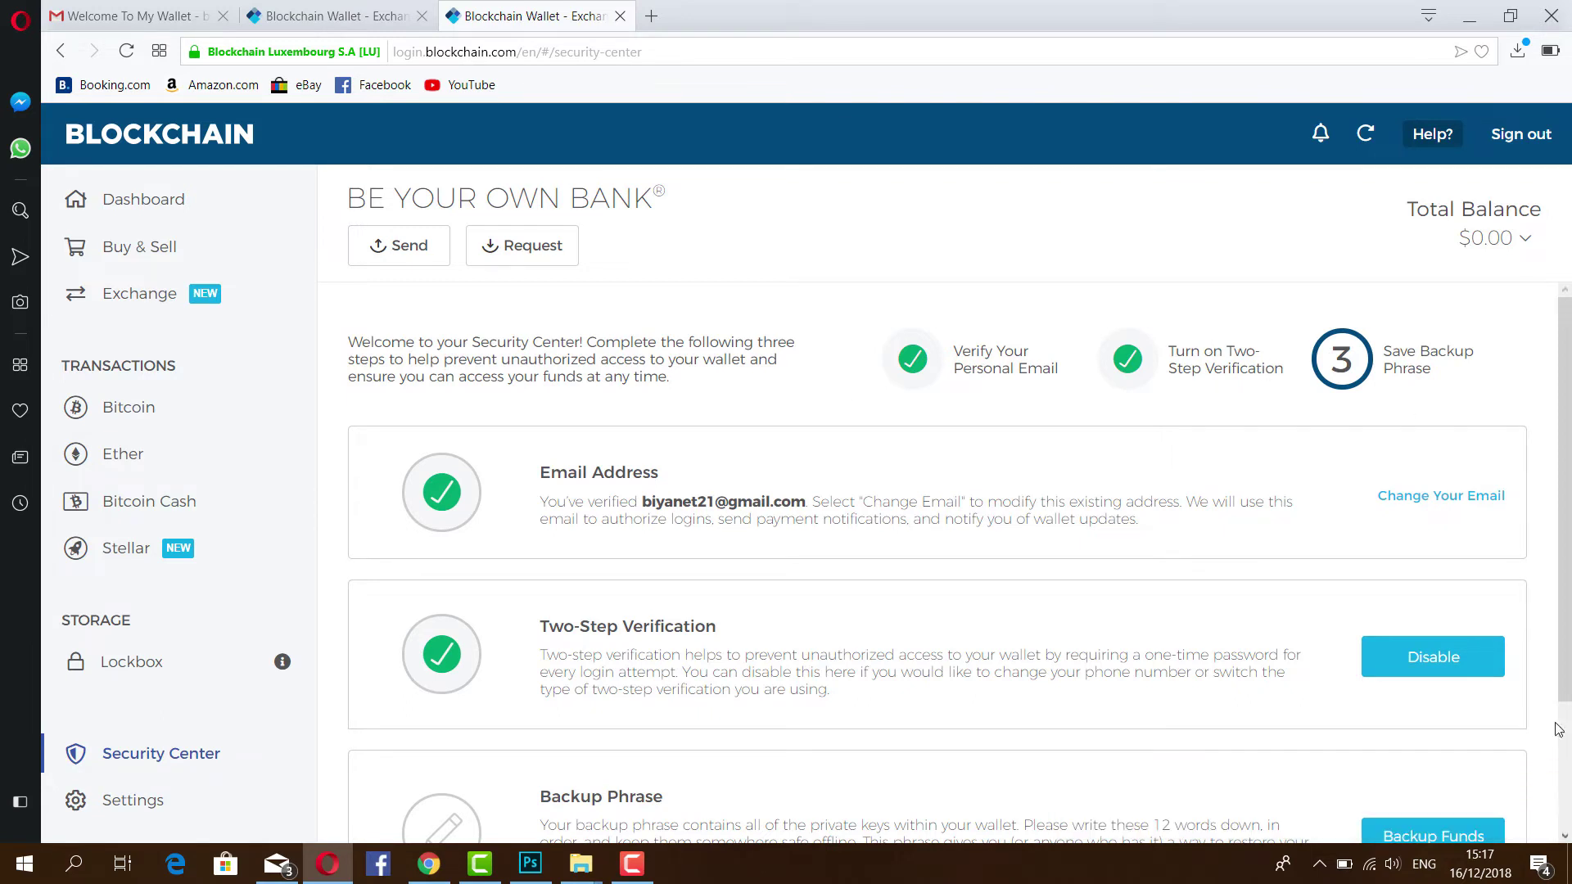
left_click(1565, 836)
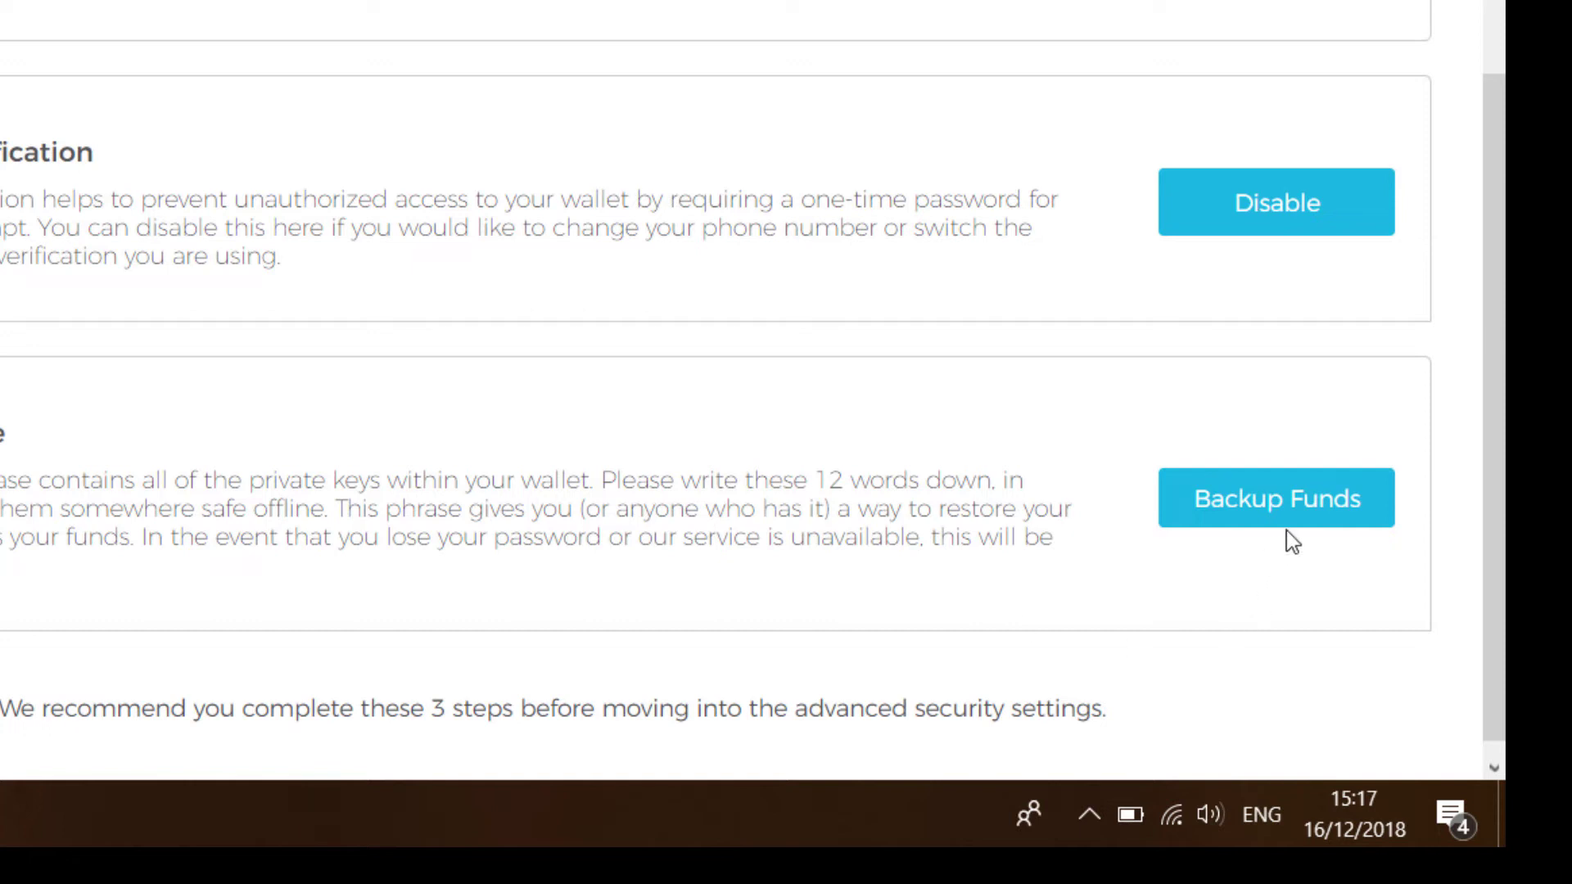
Reveal all 12 backup-phrase words four at a time, then proceed to Finish & Verify
left_click(1302, 516)
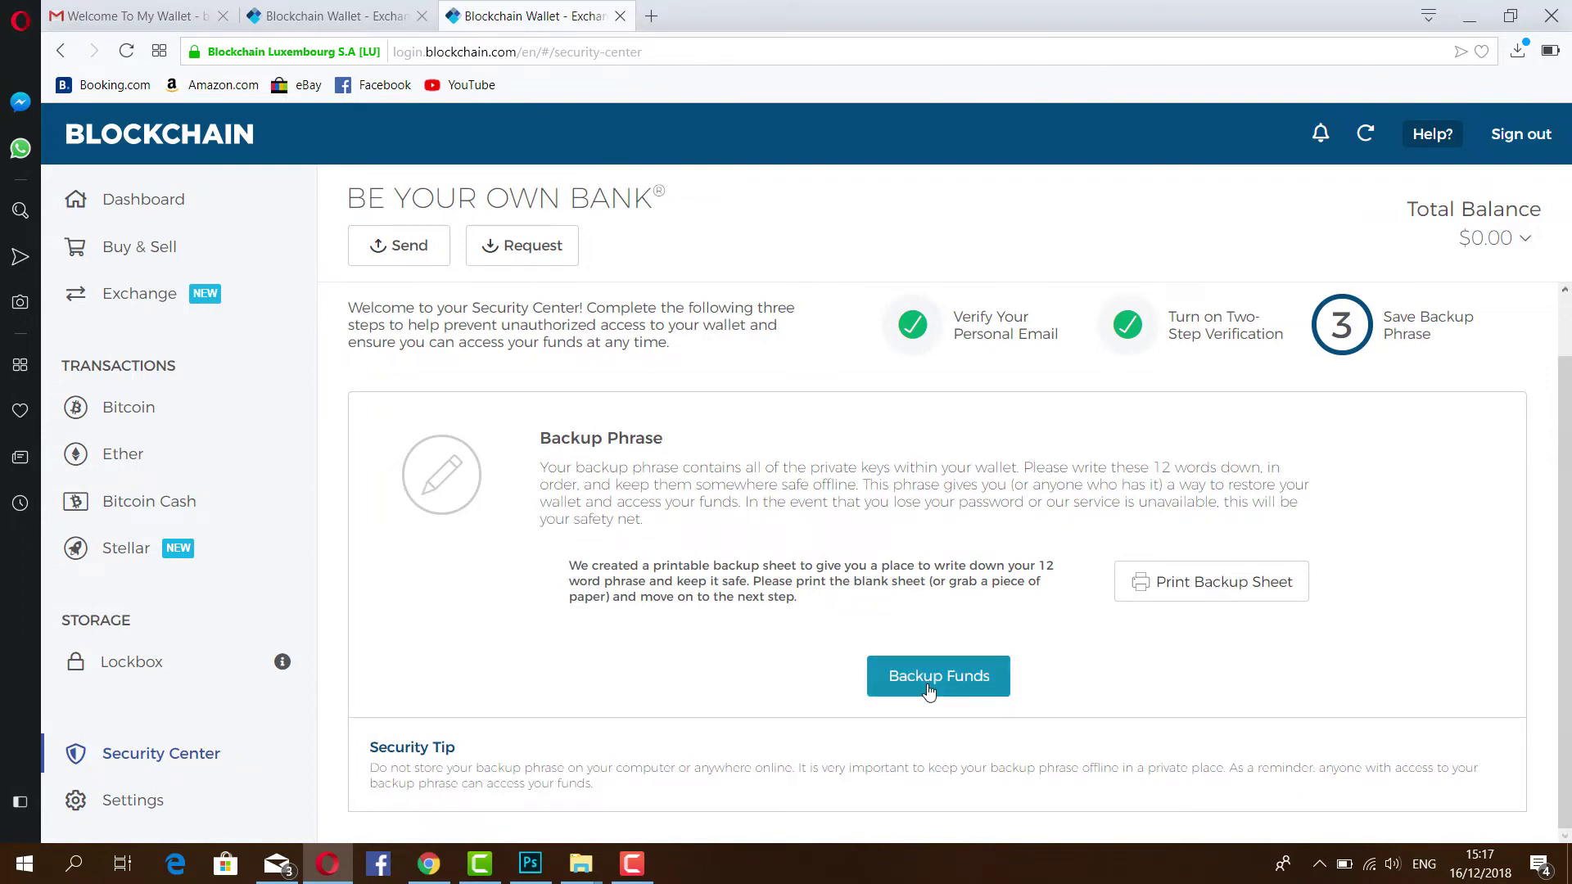
left_click(929, 690)
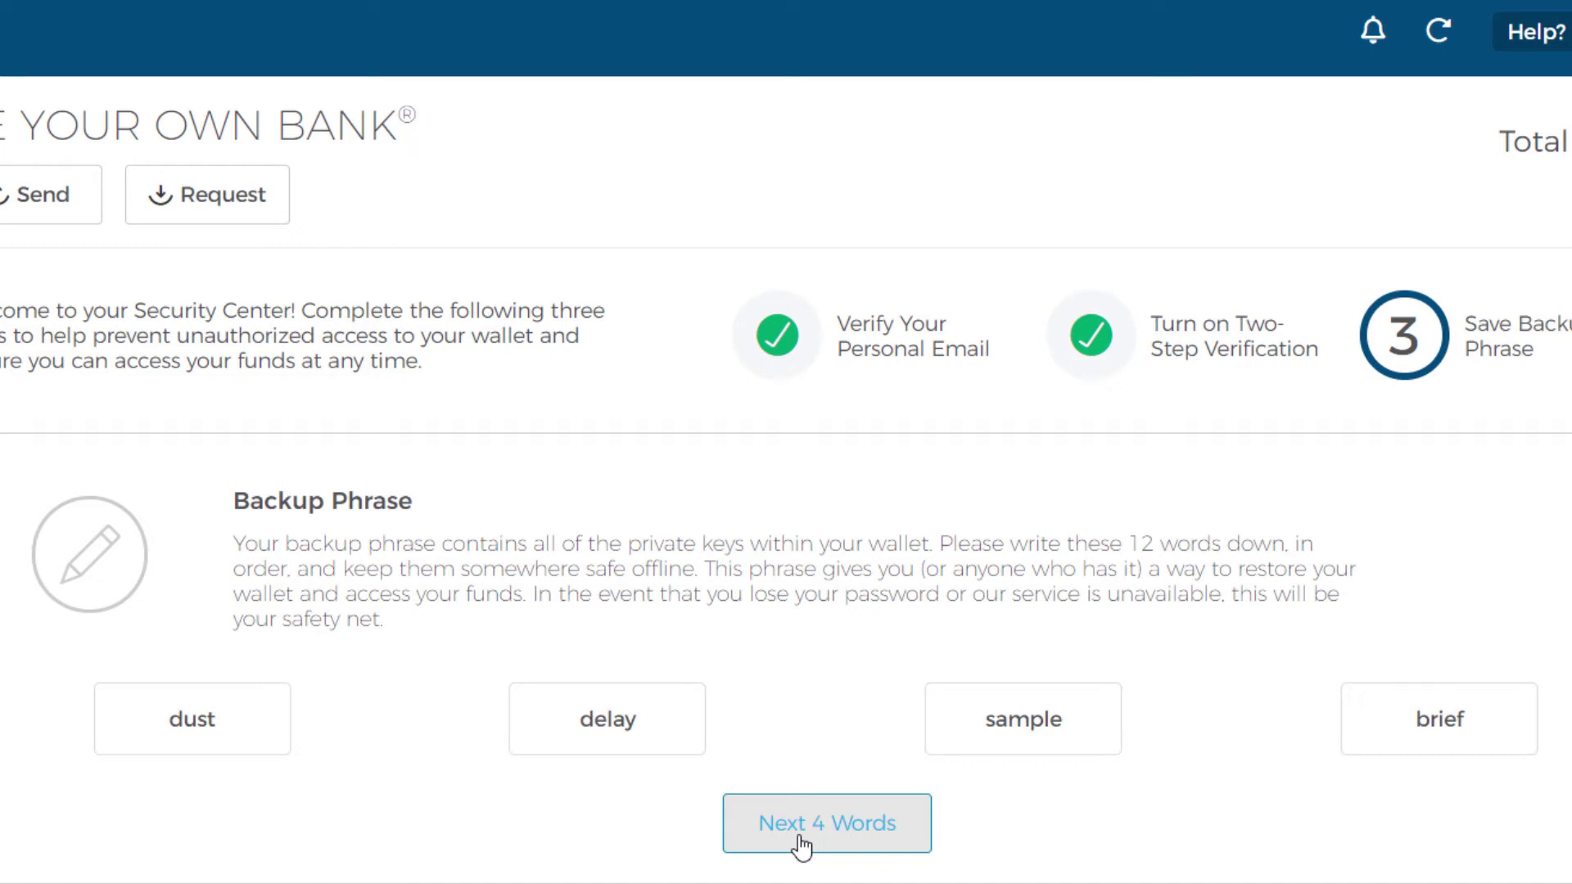
left_click(802, 847)
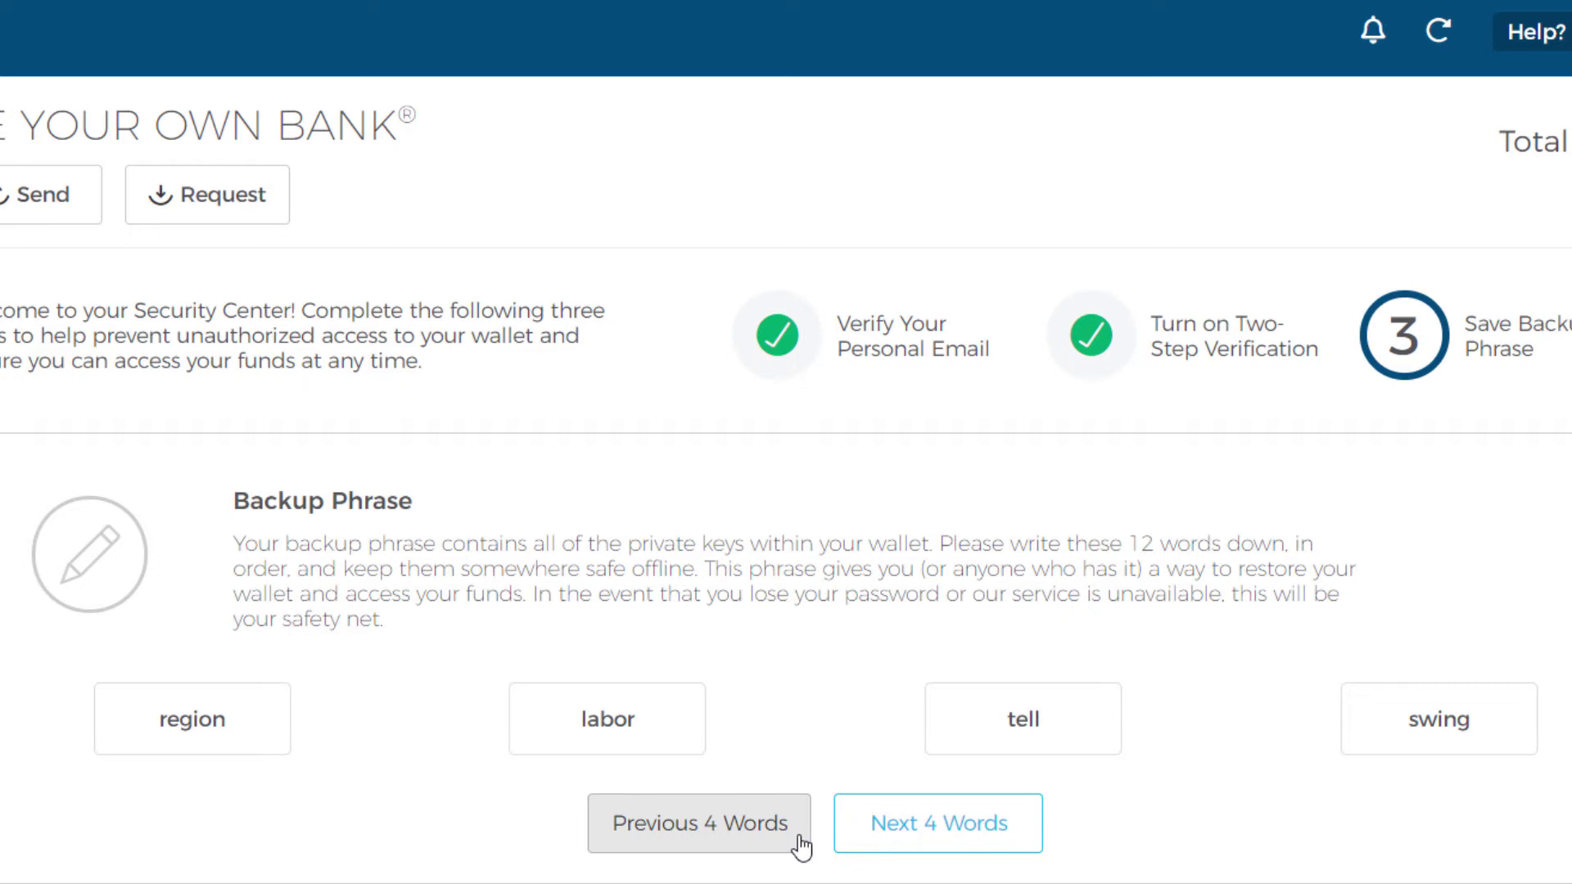
left_click(907, 854)
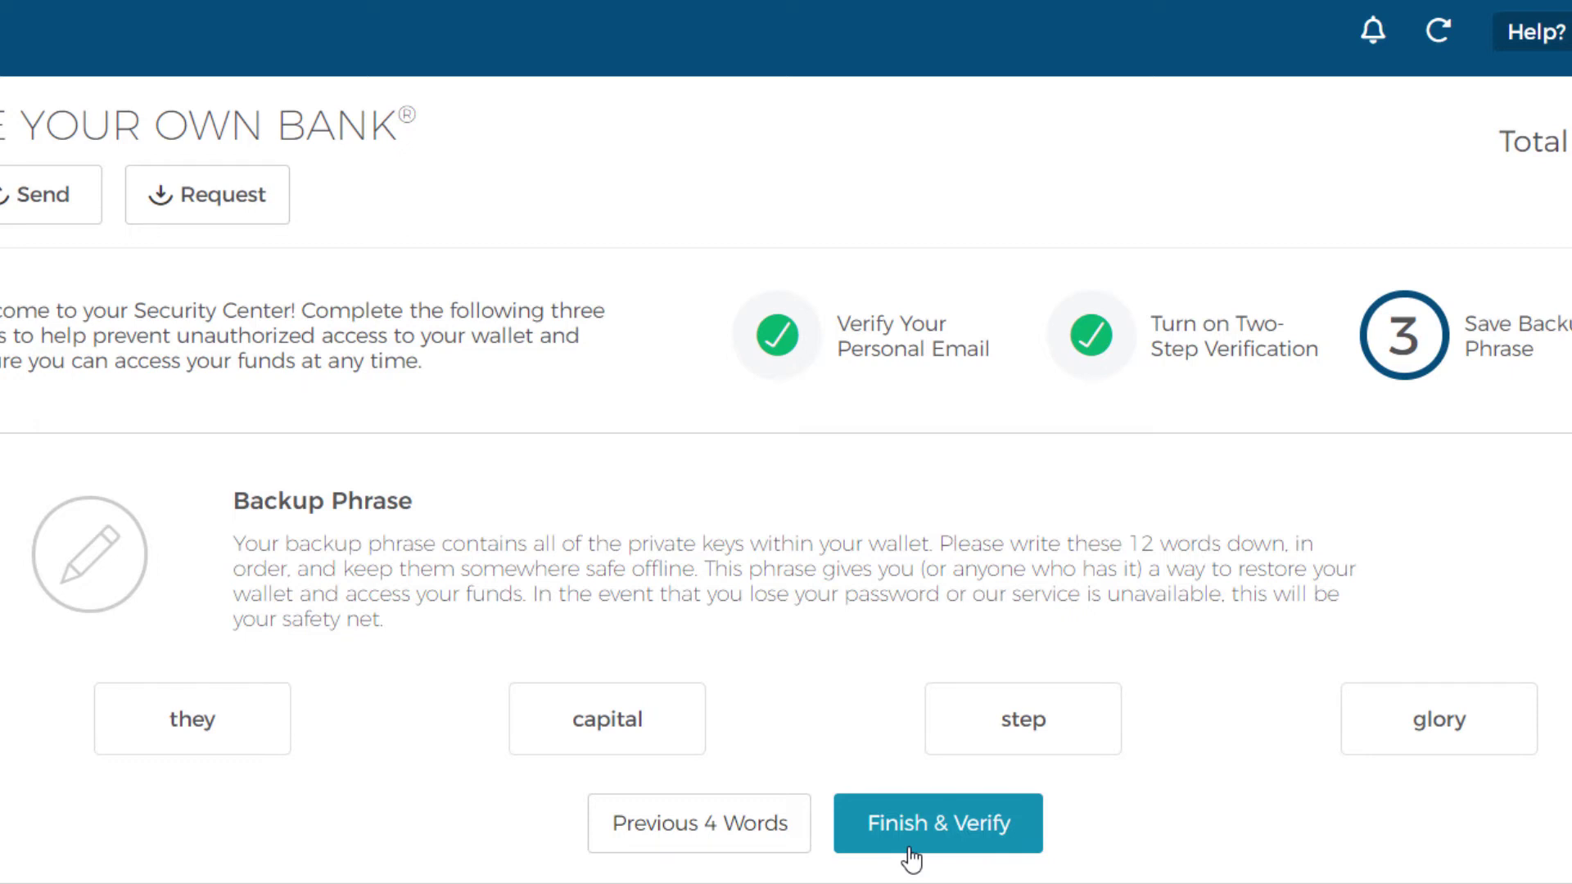
left_click(911, 852)
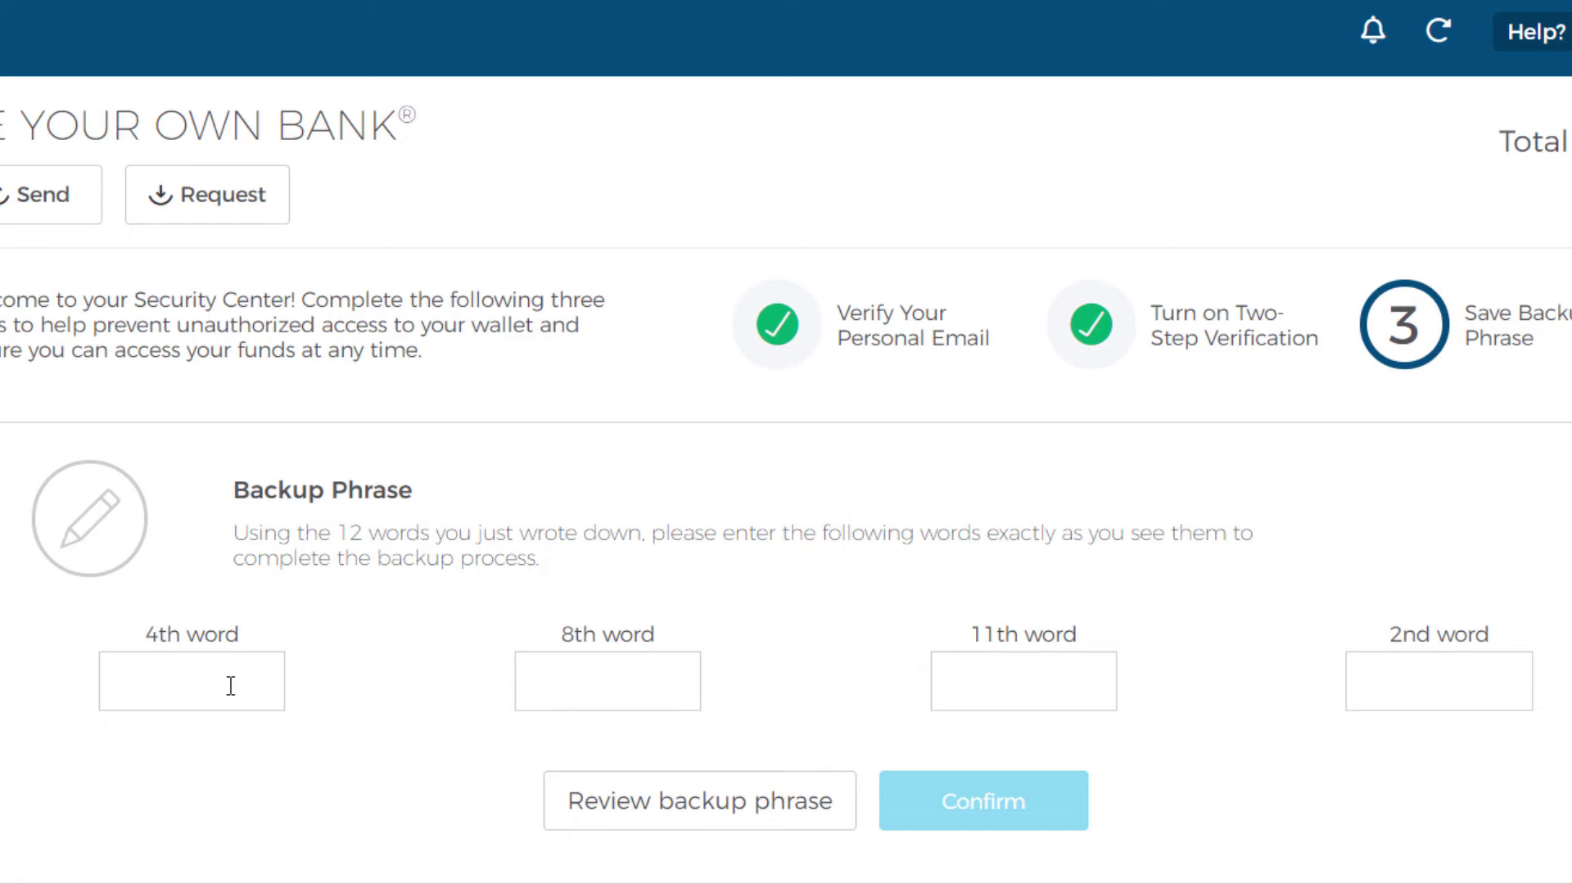
Enter the requested 4th, 8th, 11th and 2nd recovery words and confirm the phrase
left_click(627, 692)
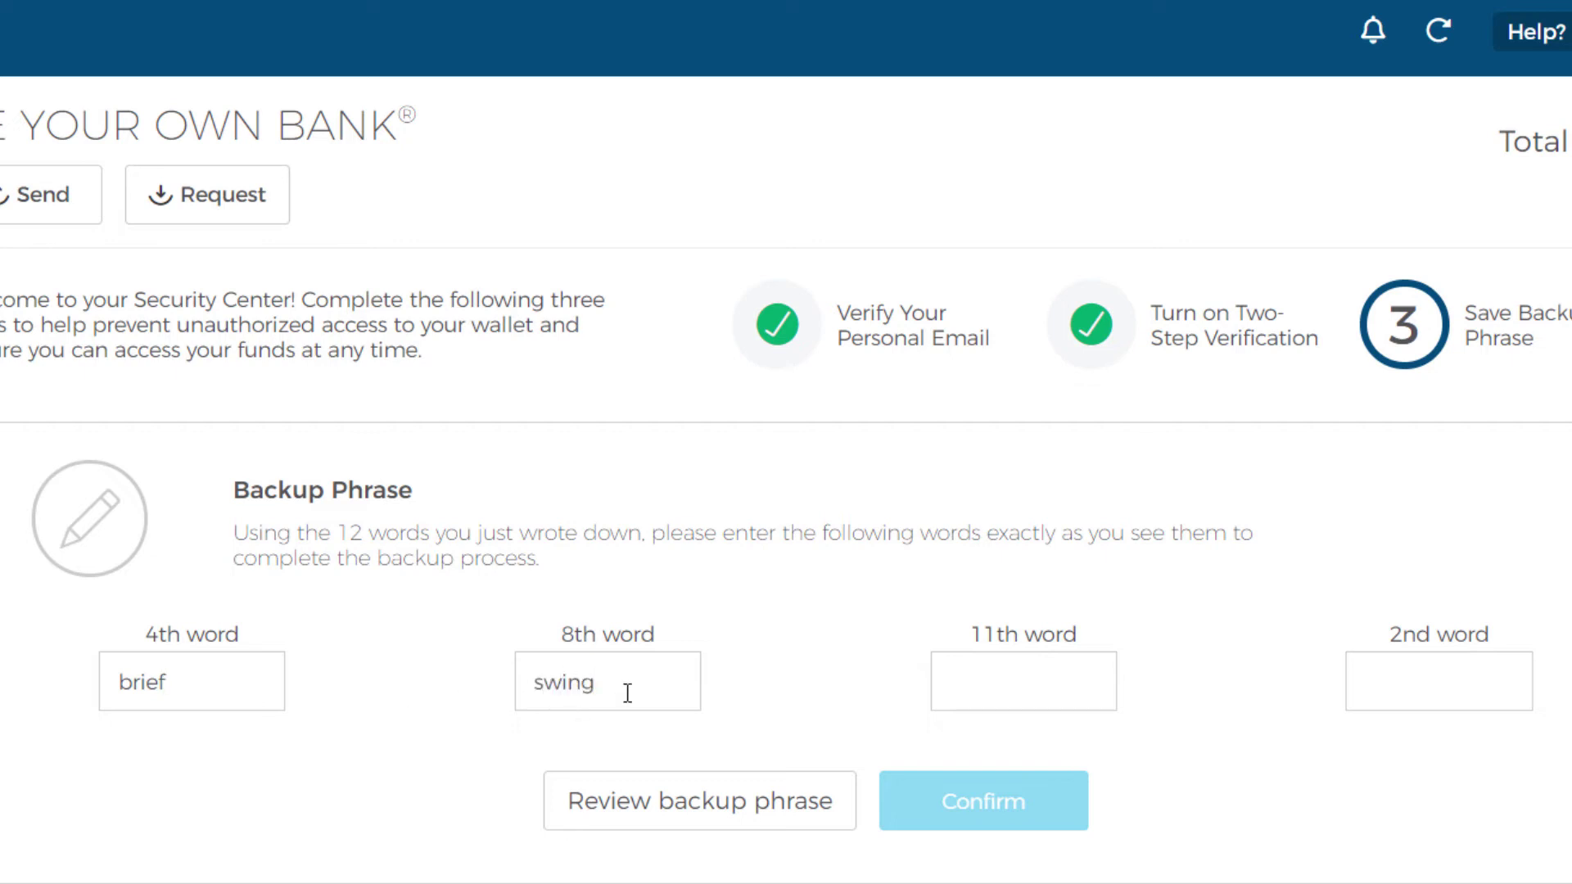
left_click(957, 675)
left_click(1410, 667)
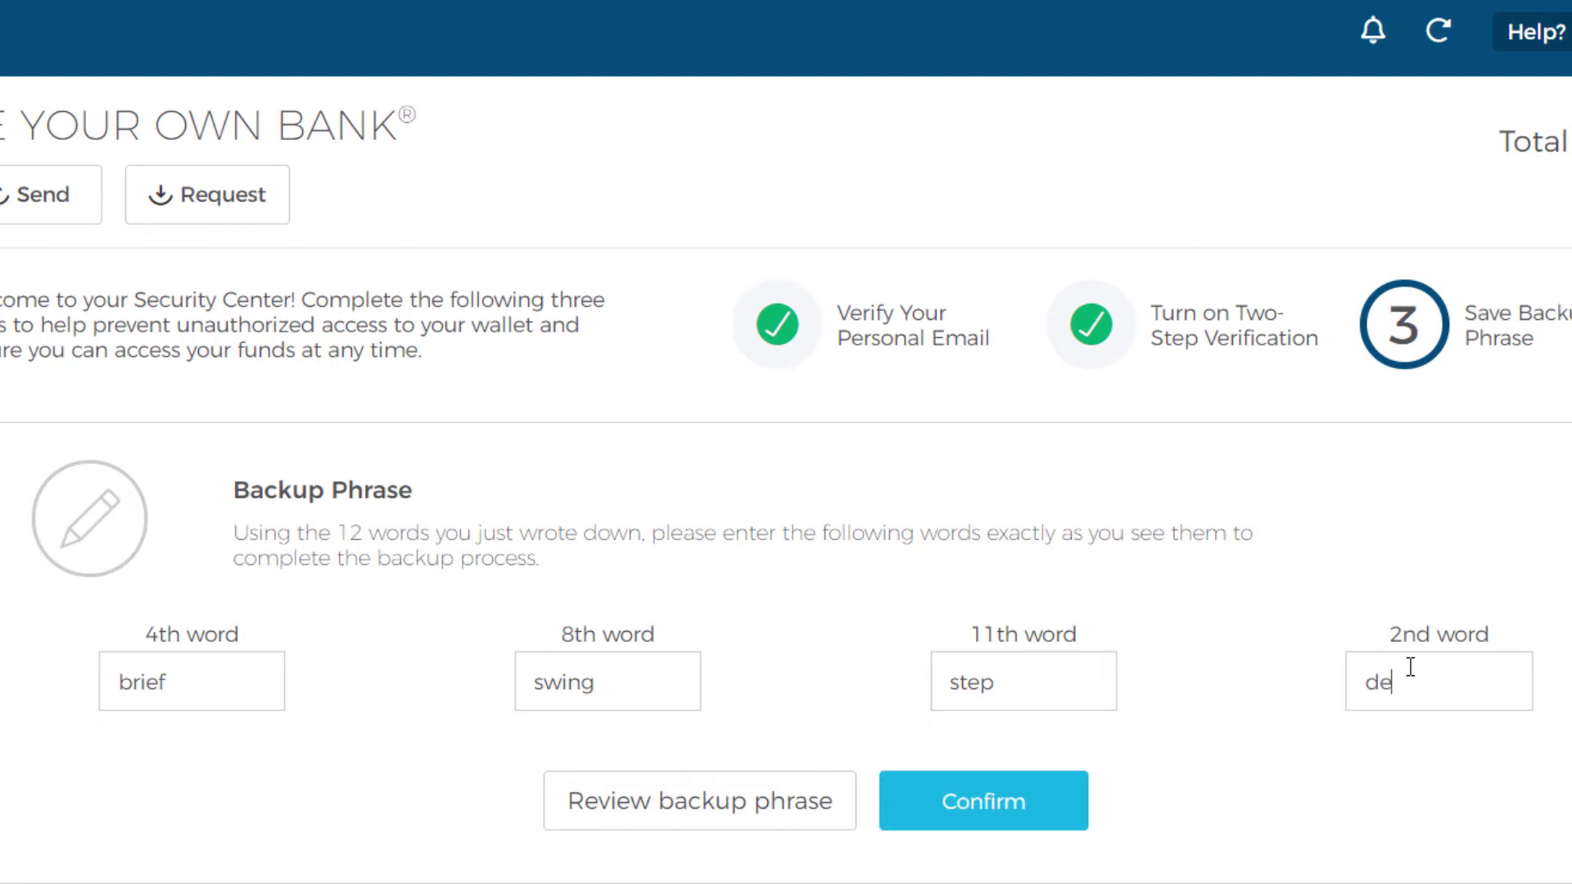
left_click(1033, 823)
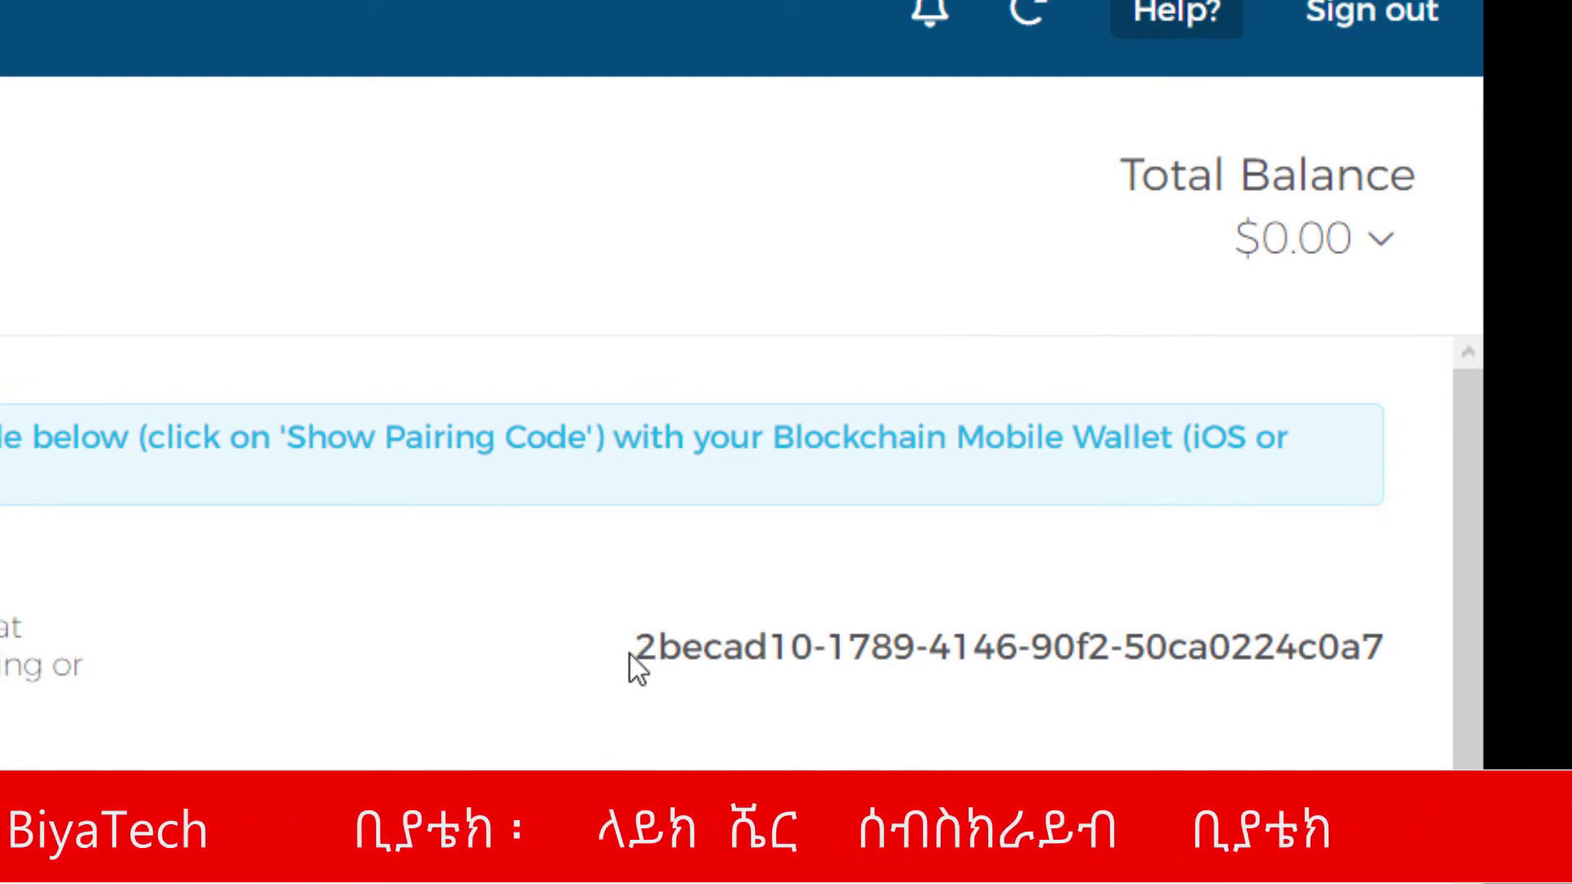
left_click_drag(645, 648, 1178, 691)
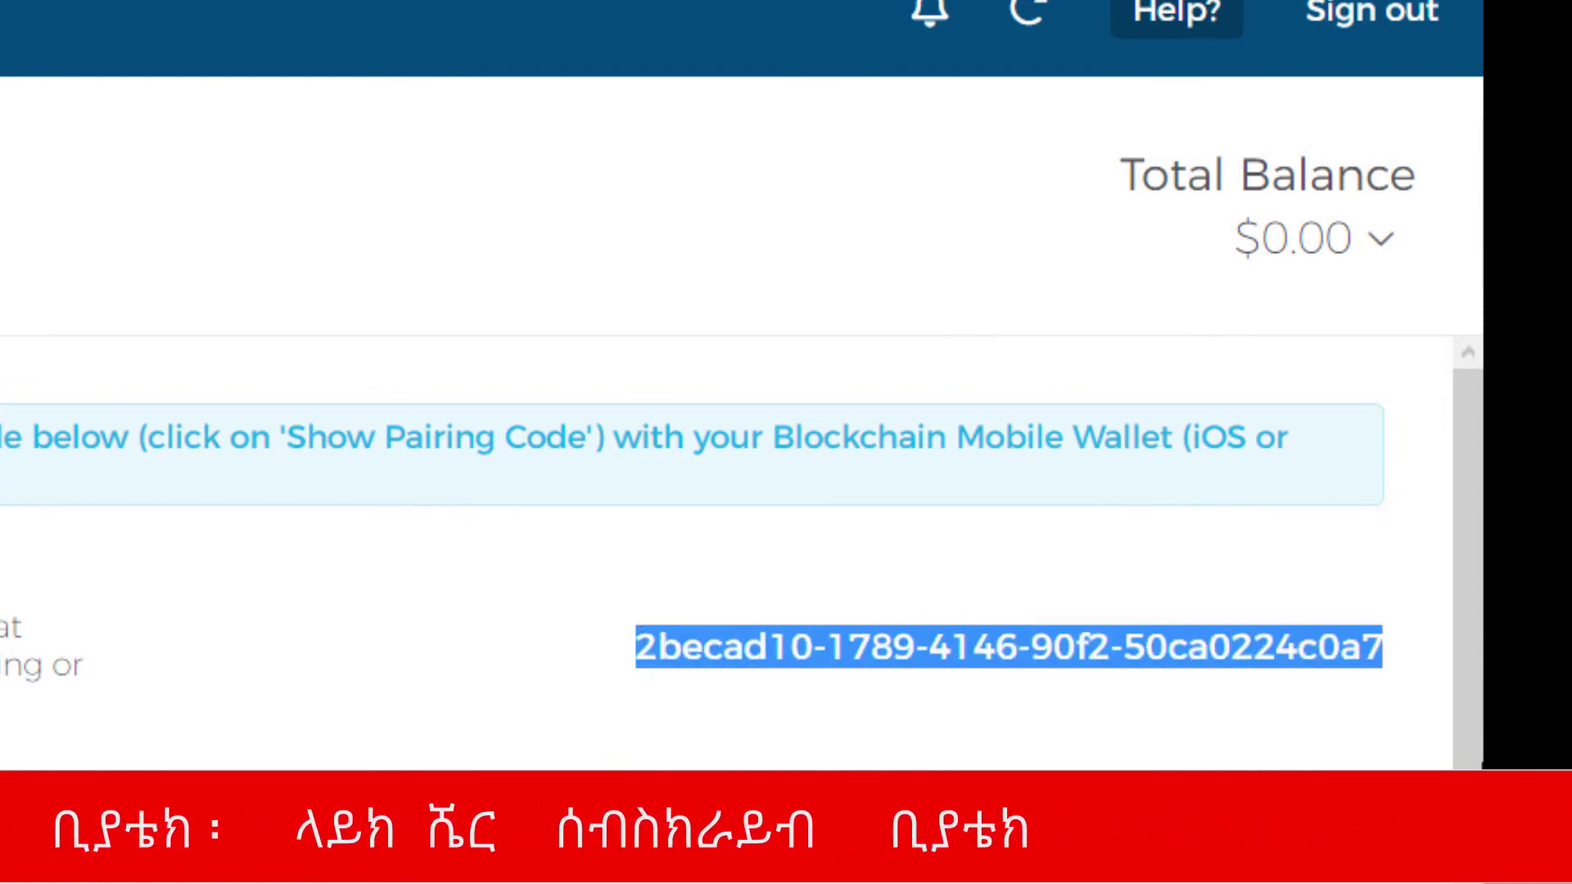
left_click(1142, 731)
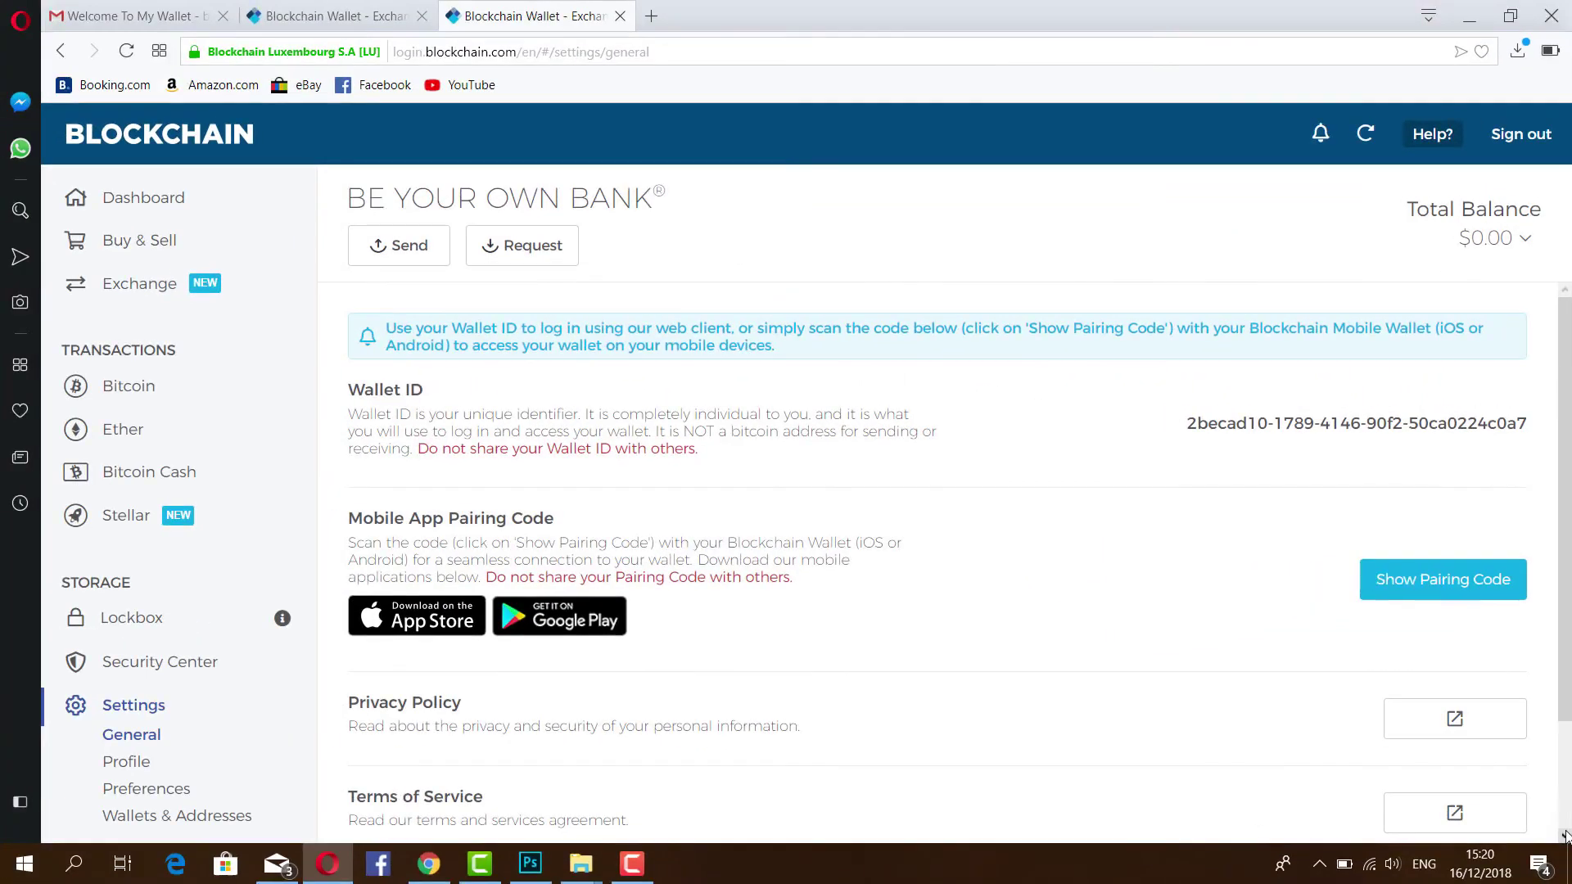
scroll(1565, 835, "down", 3)
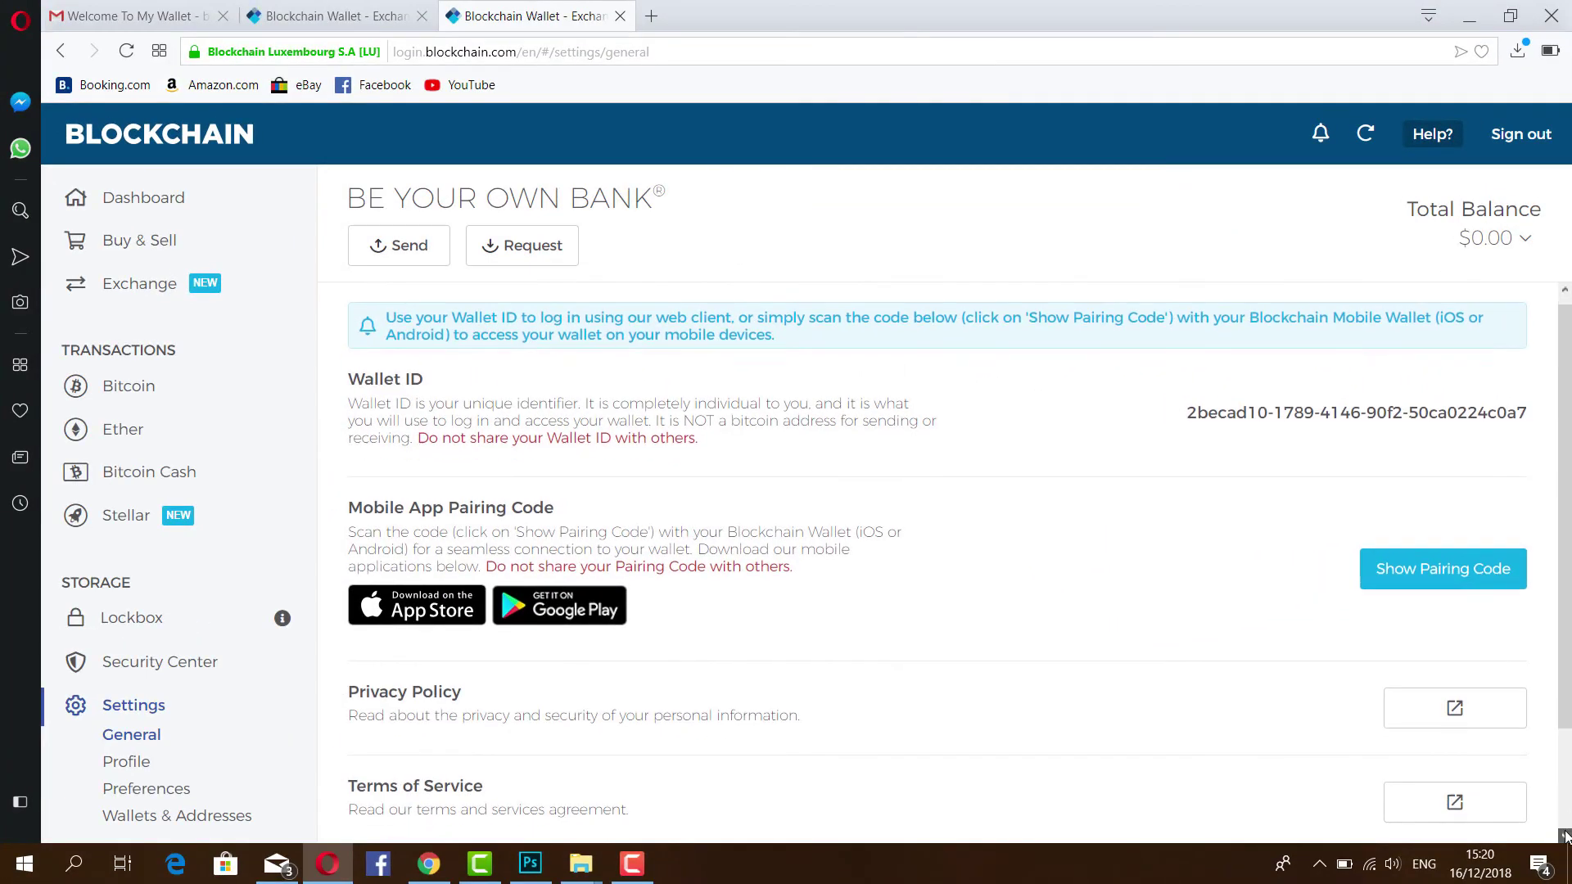
left_click(1566, 319)
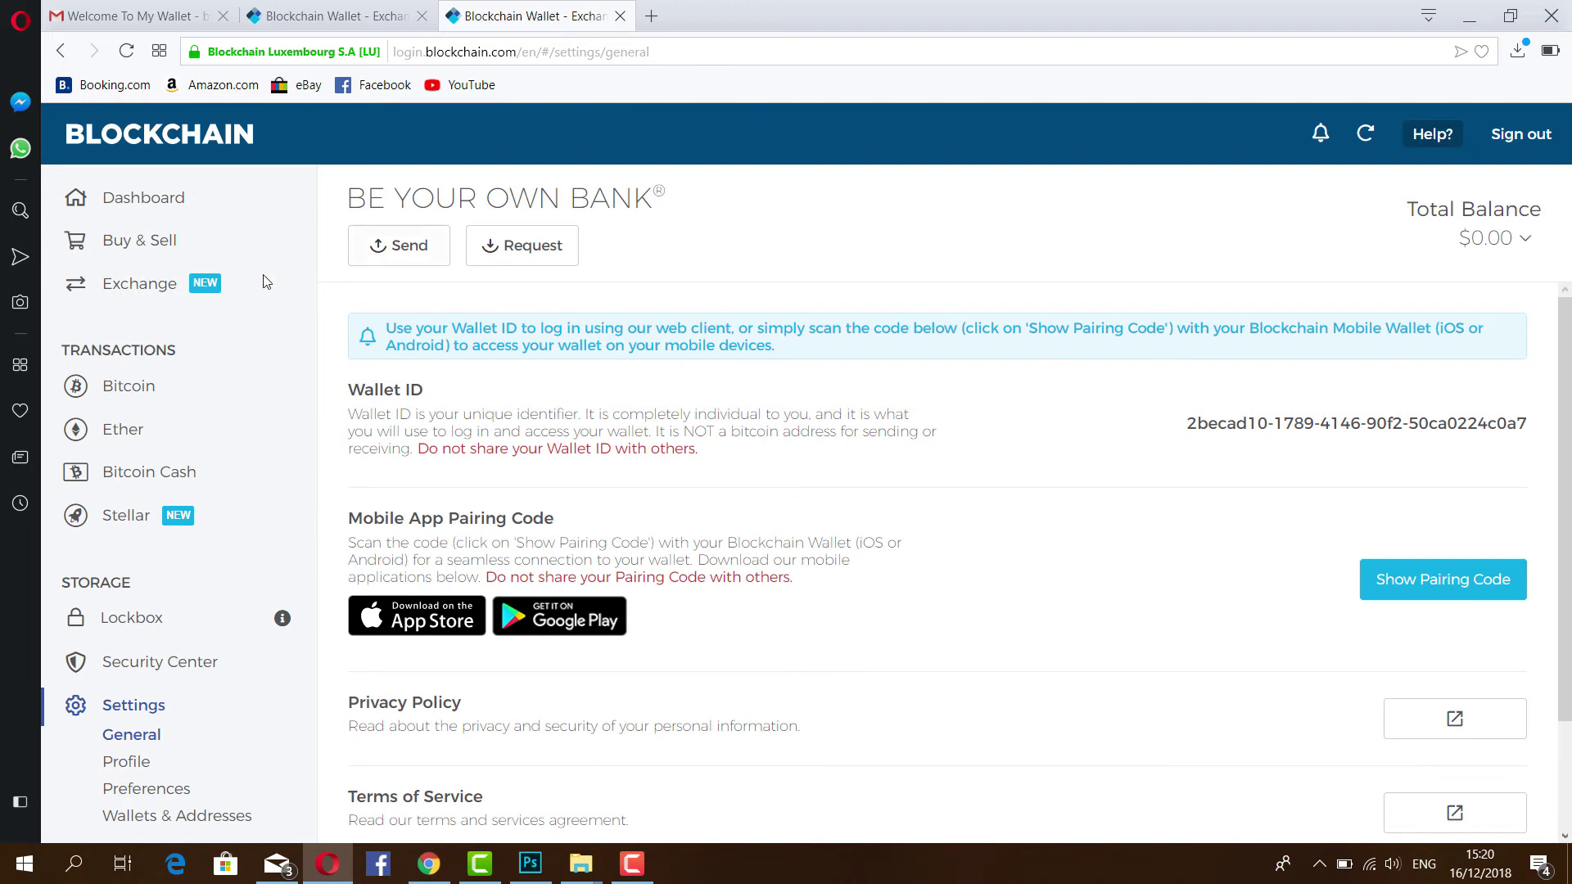
Browse the Buy & Sell and Exchange pages, then open the empty Bitcoin wallet
left_click(140, 246)
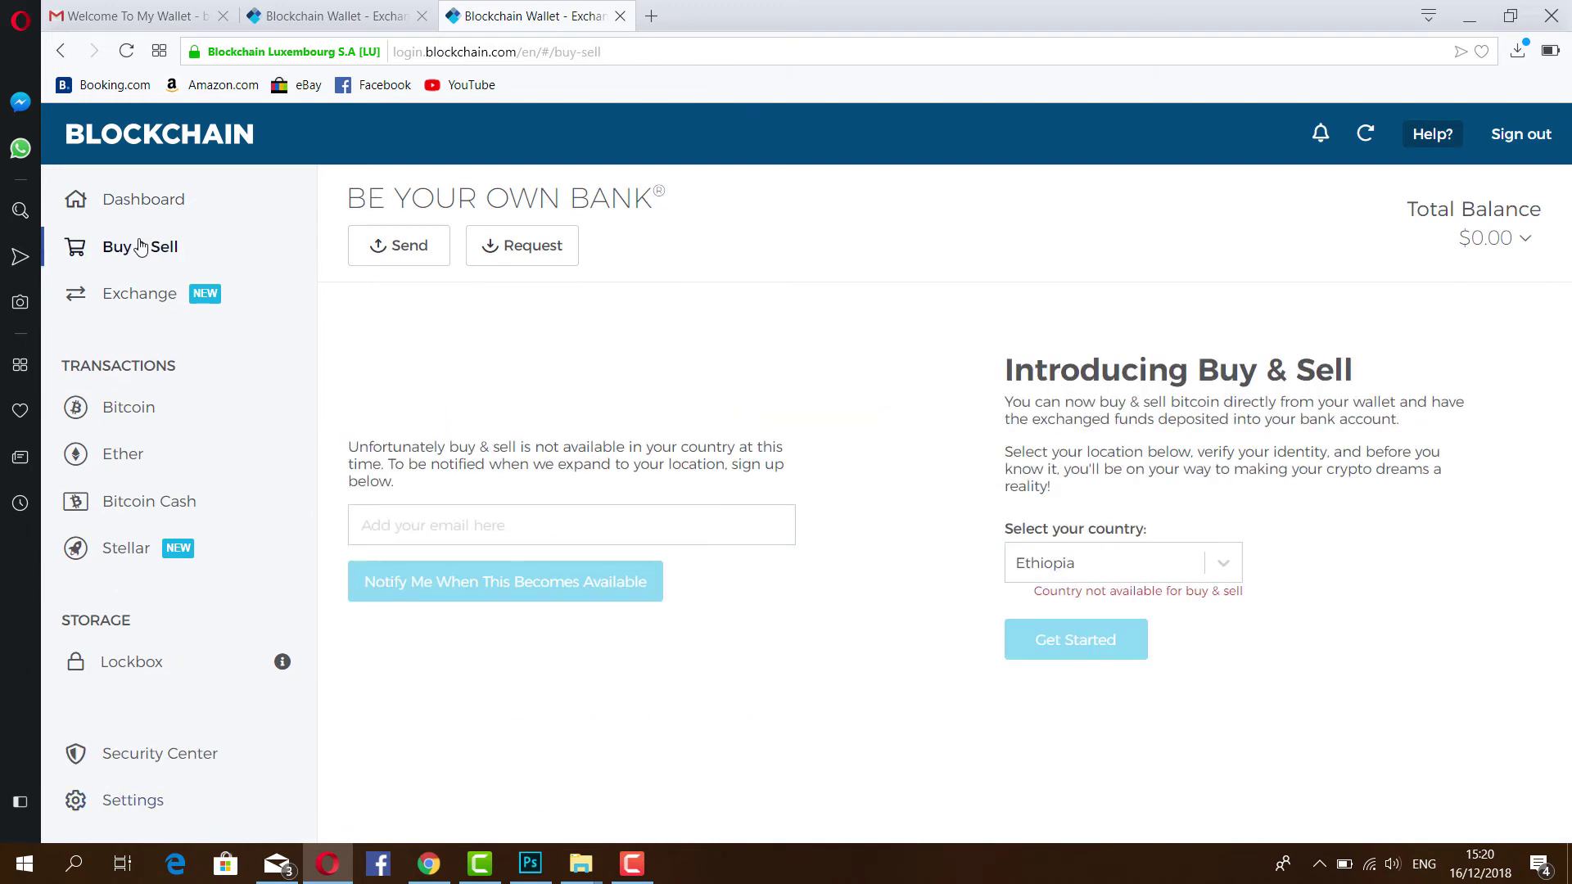
left_click(141, 297)
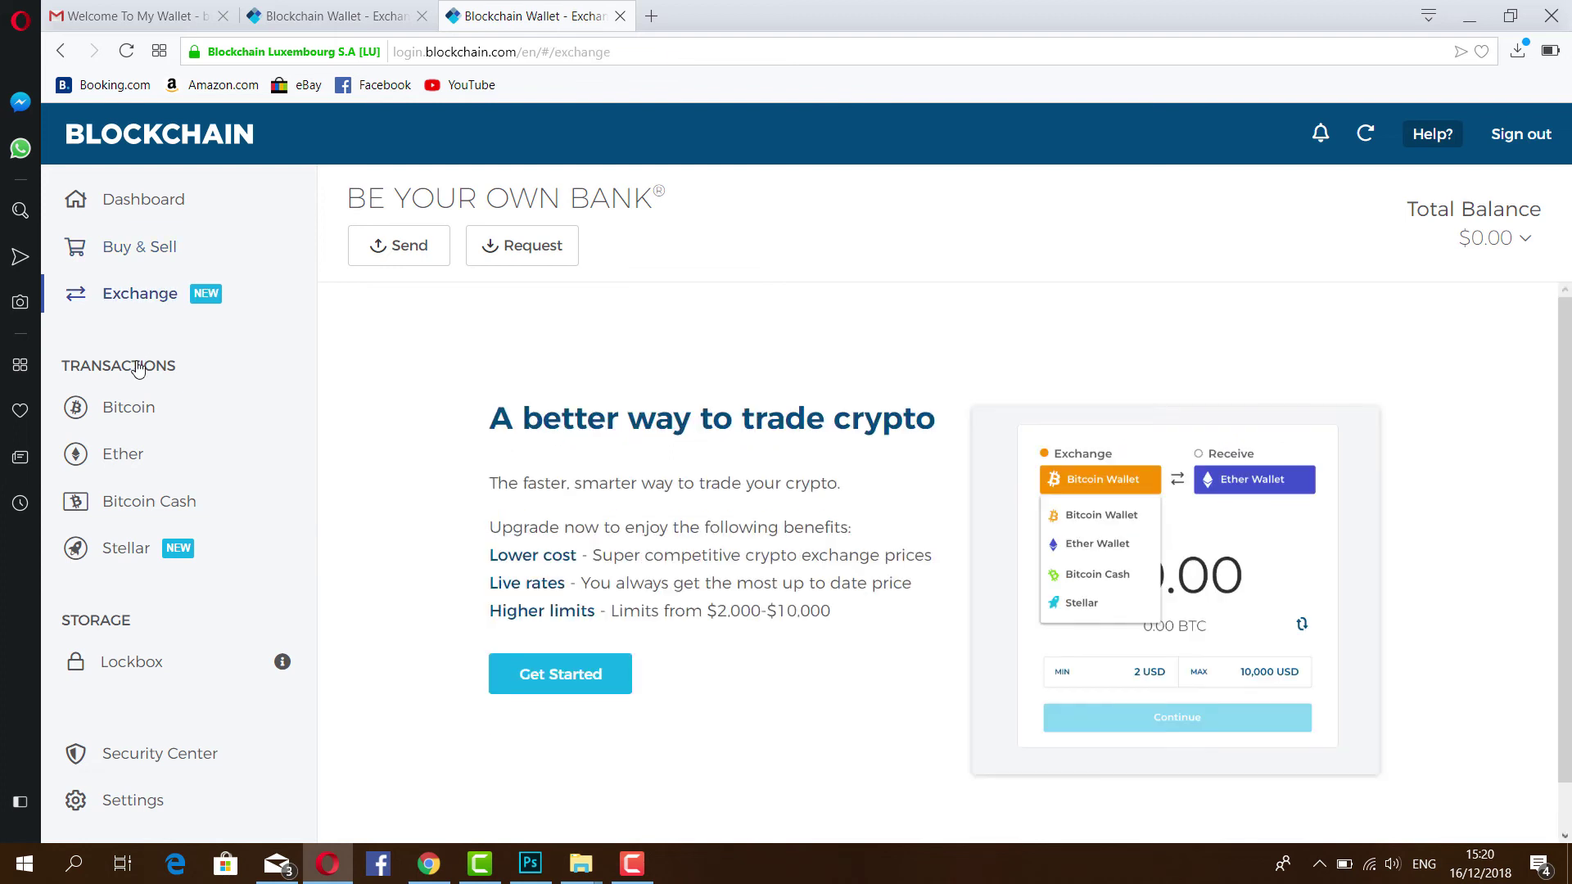
left_click(139, 410)
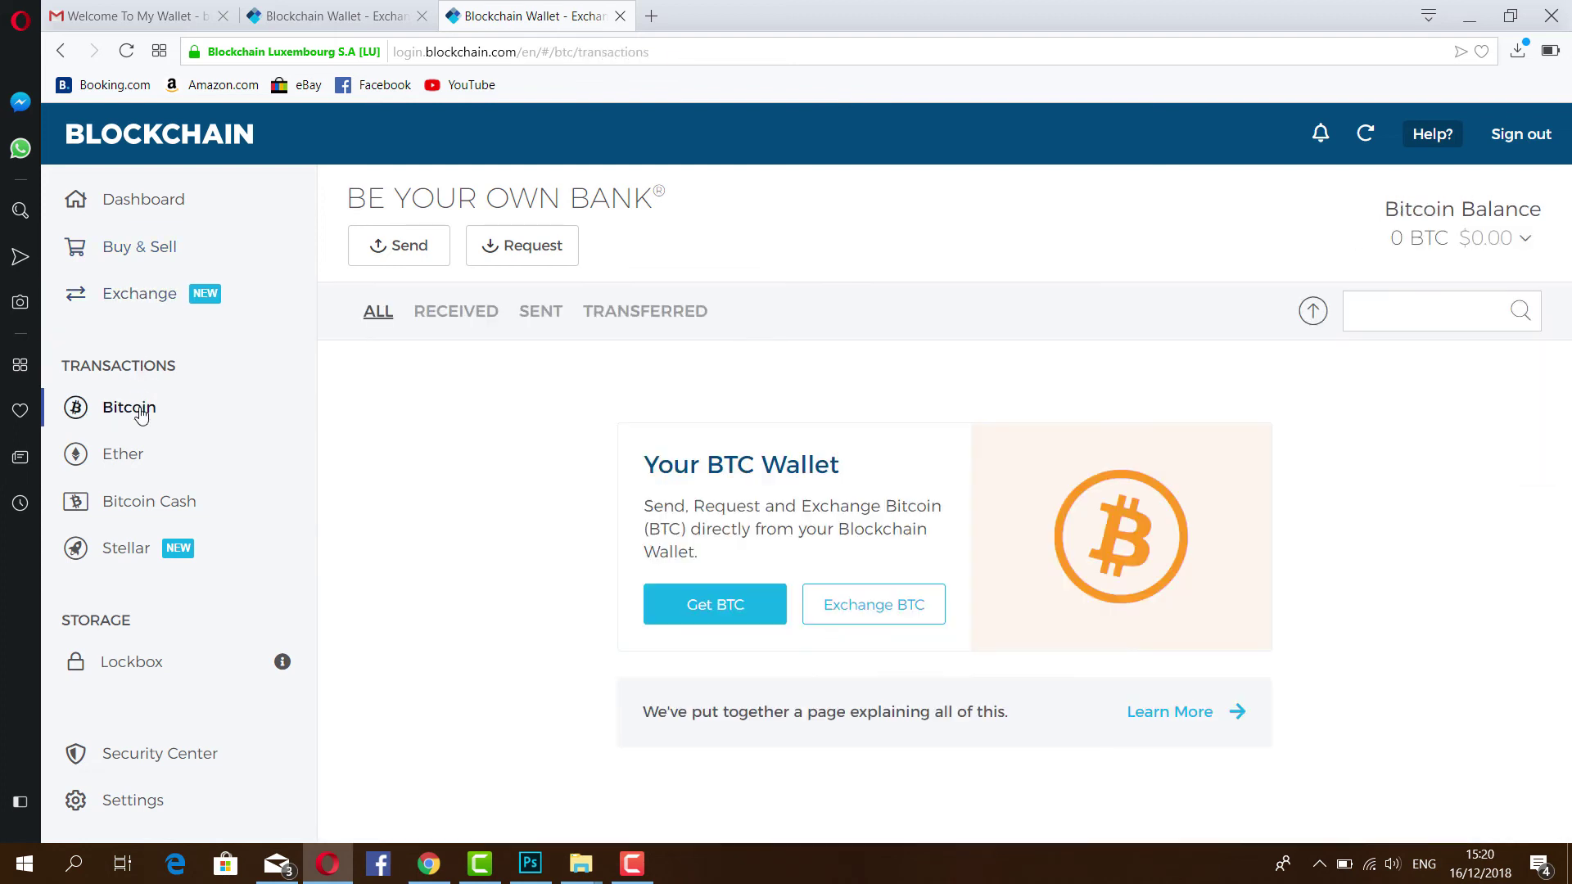
left_click(409, 250)
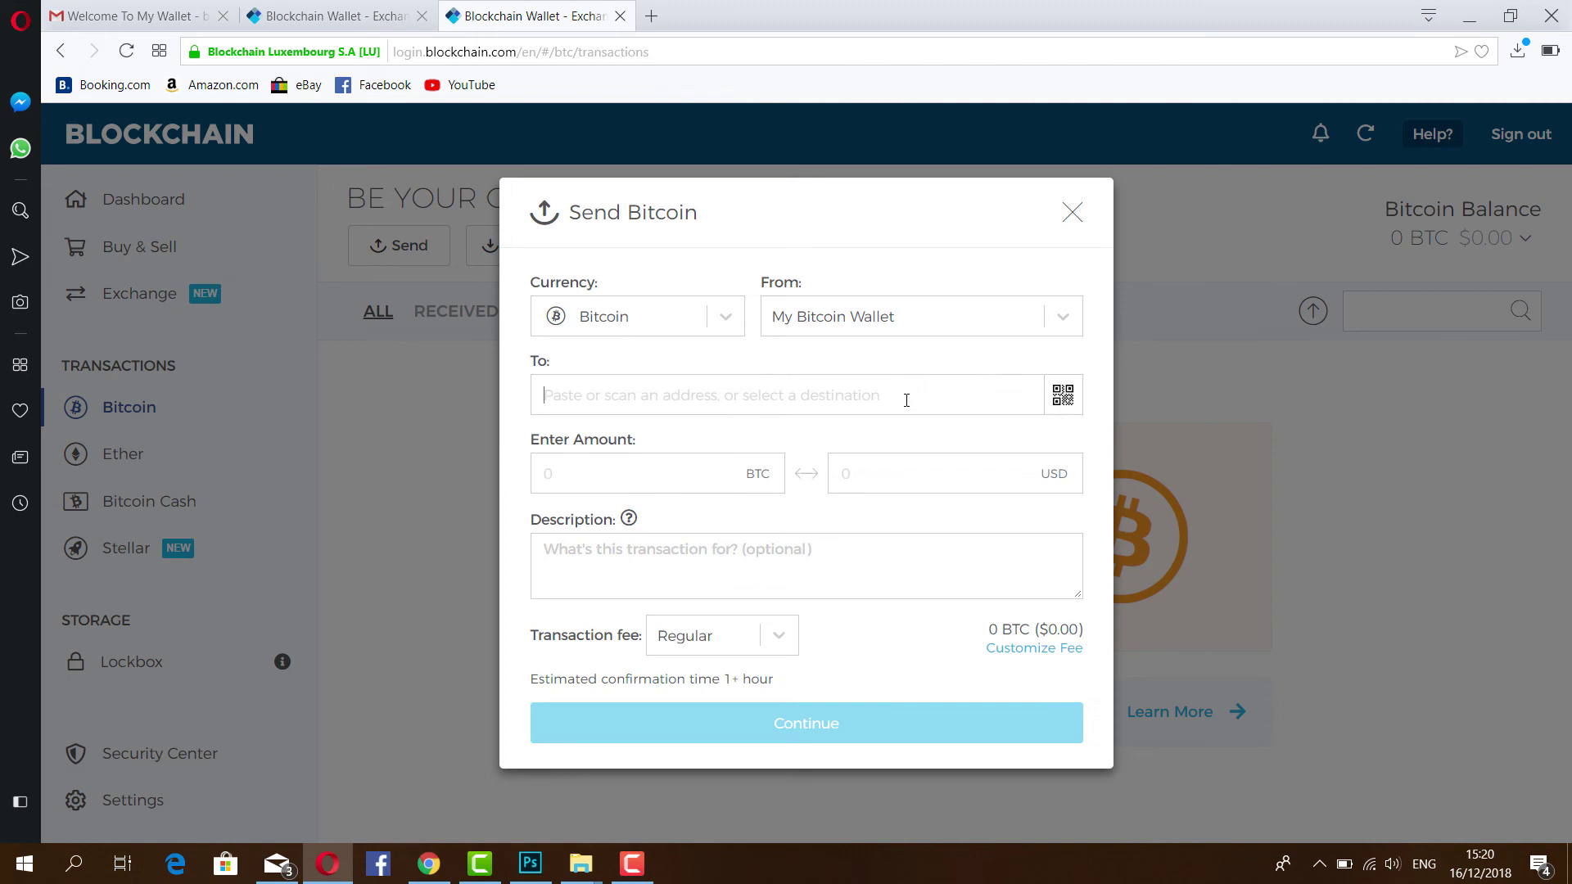
Check the To field's paste options, close Send Bitcoin, and bring up Request Bitcoin
right_click(957, 399)
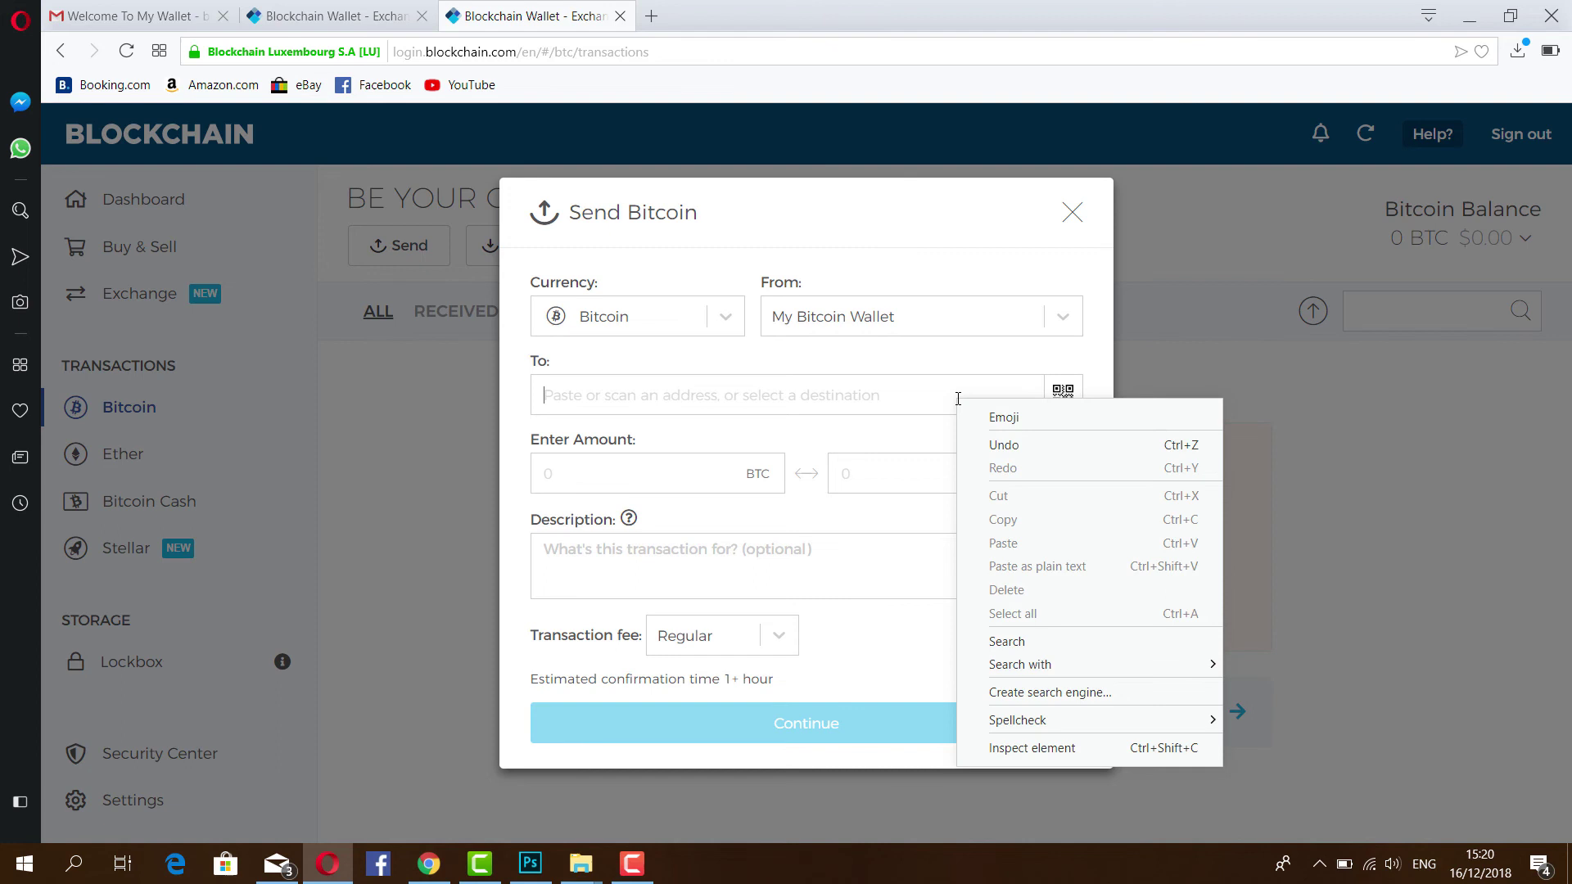
left_click(822, 387)
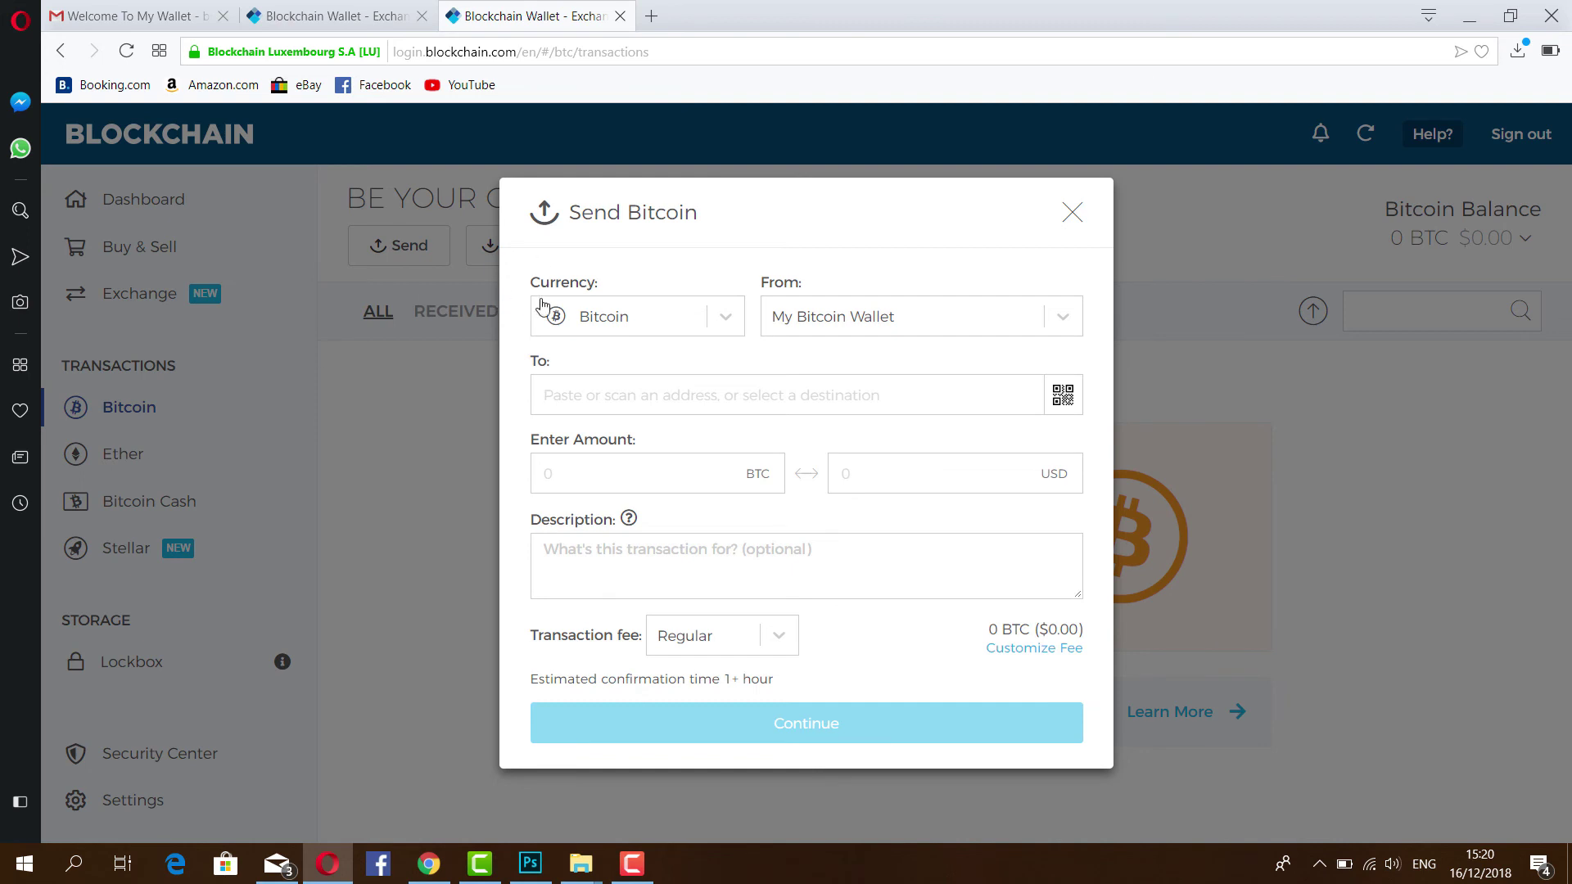
left_click(1072, 218)
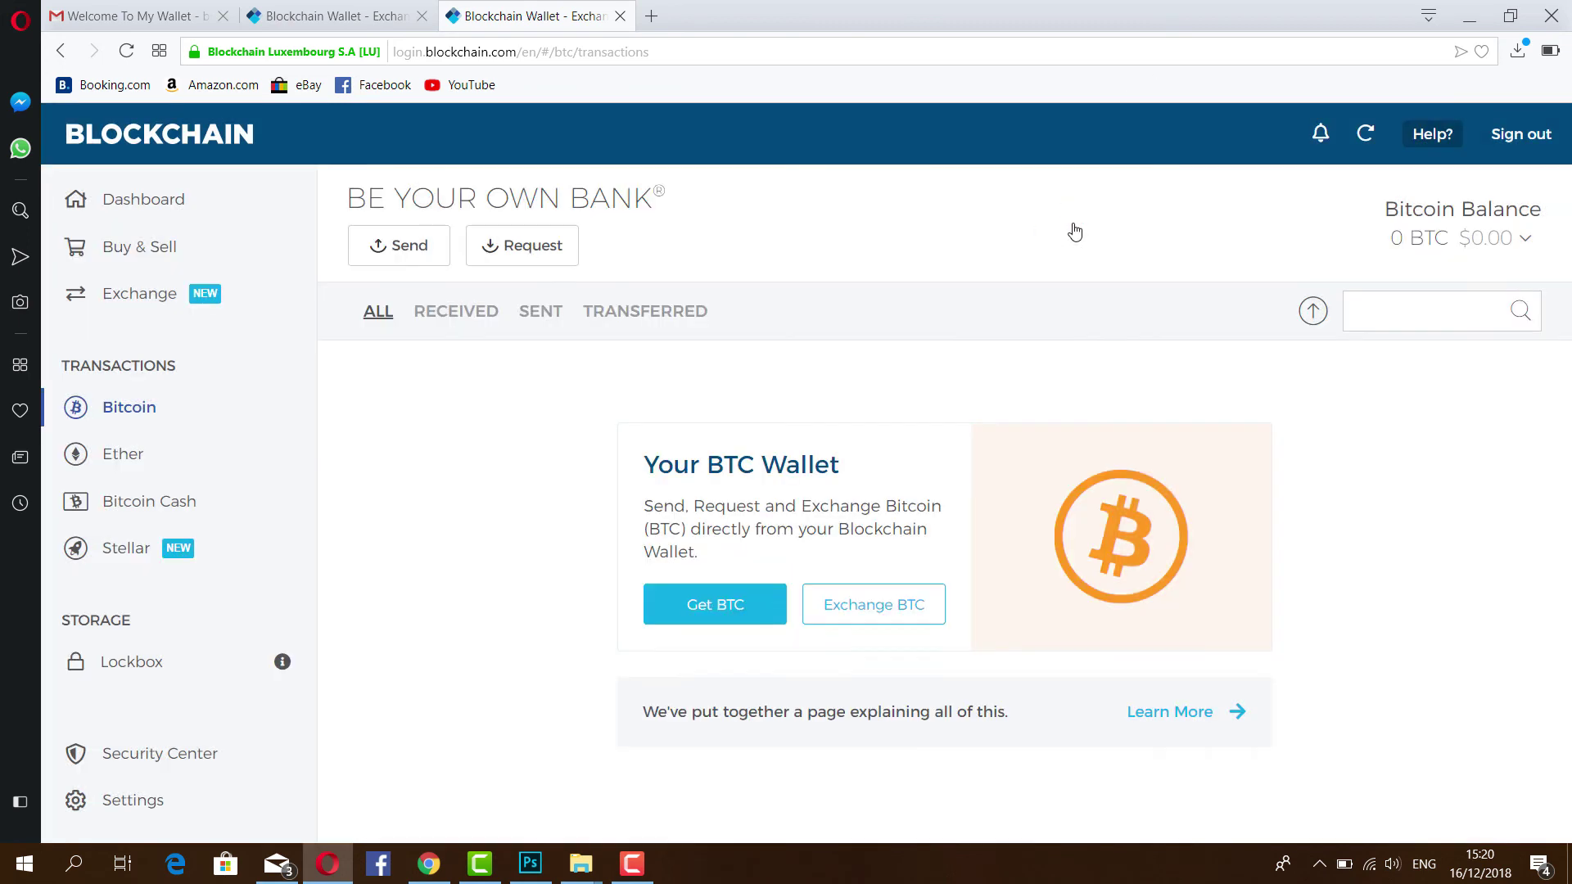
left_click(534, 263)
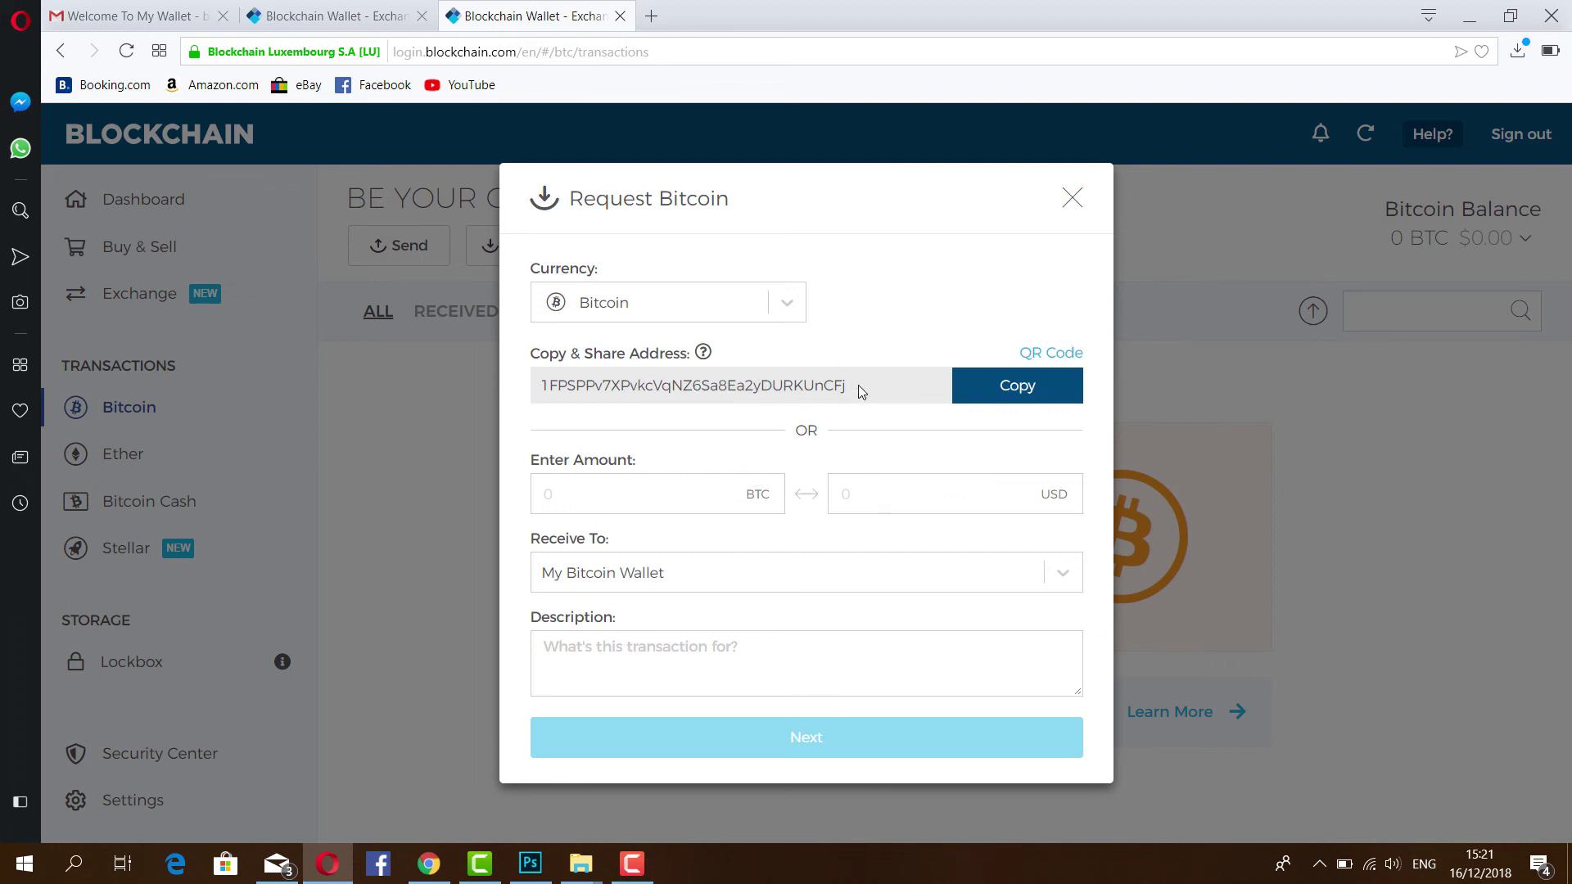
Copy the Bitcoin receiving address, close the Request Bitcoin form, and sign out
left_click(986, 397)
left_click(1073, 202)
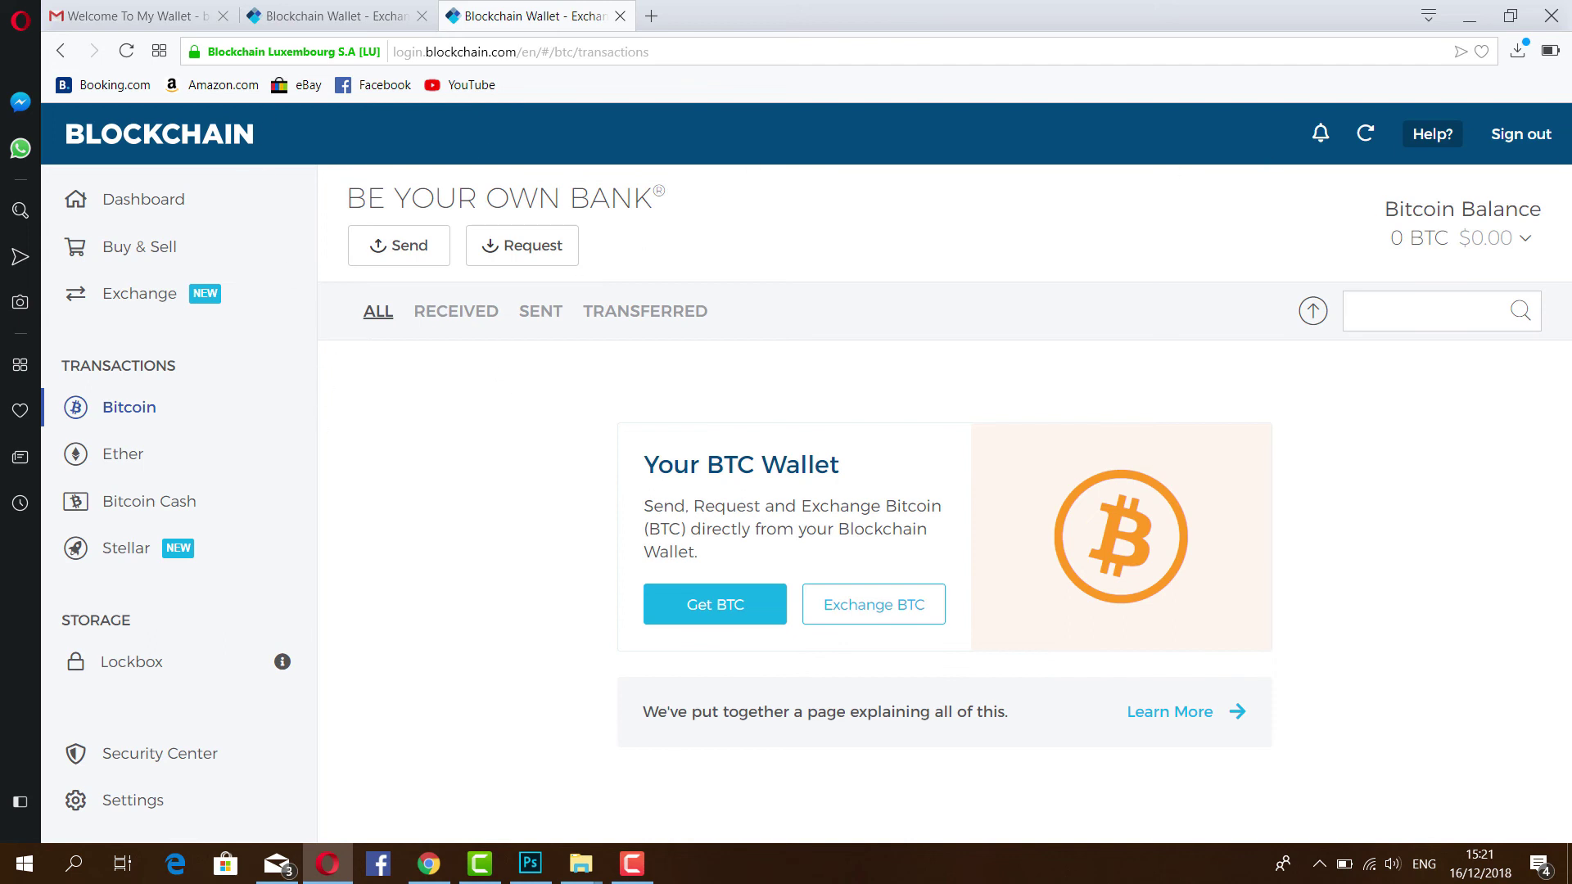
left_click(1516, 139)
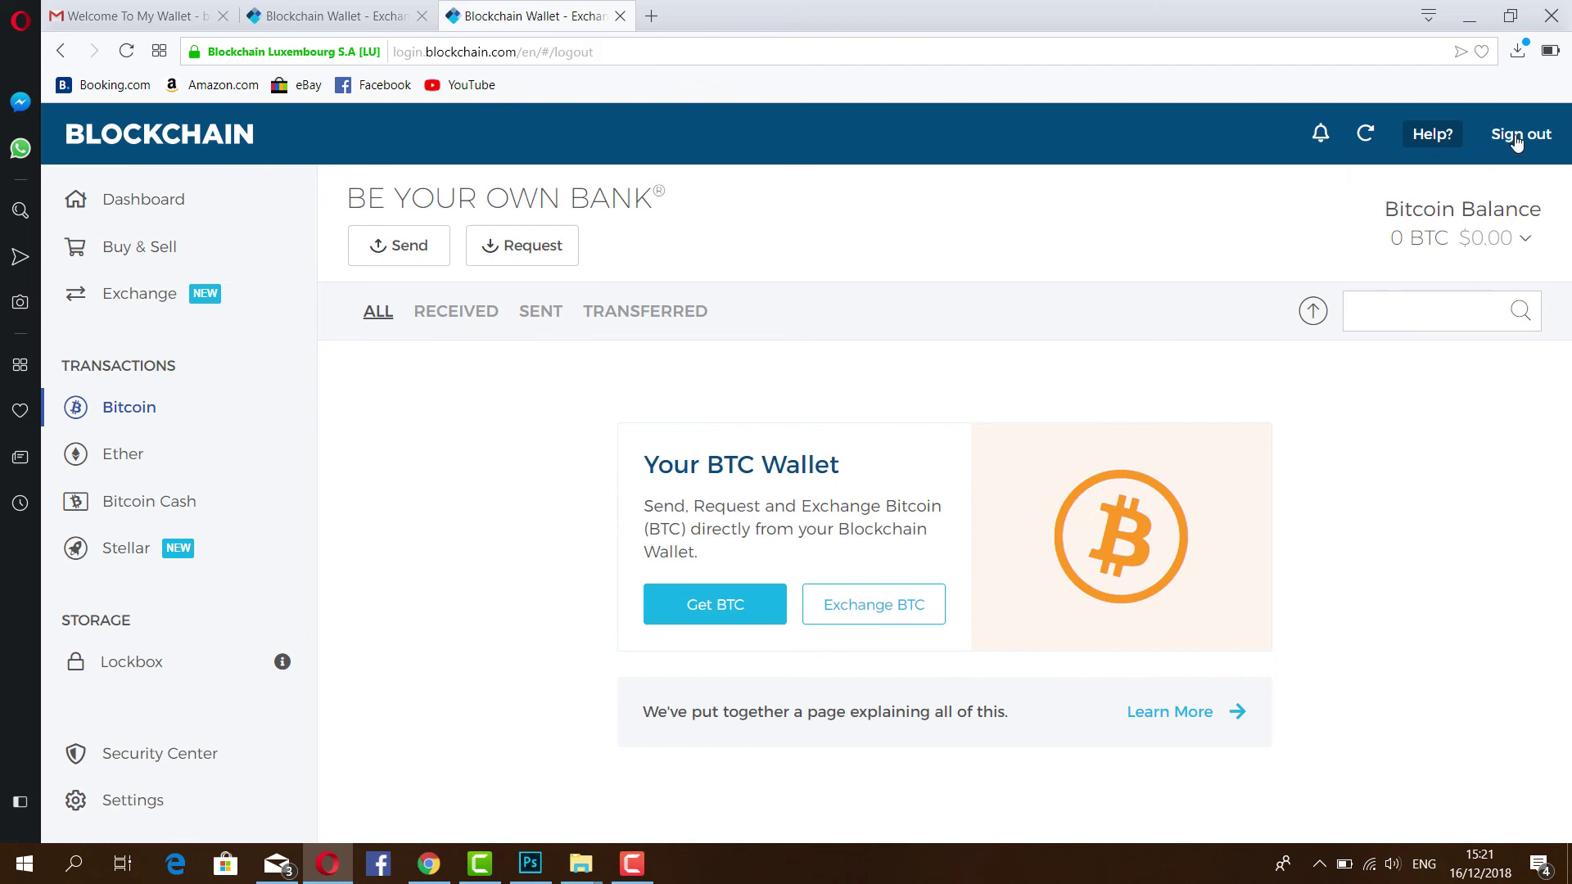